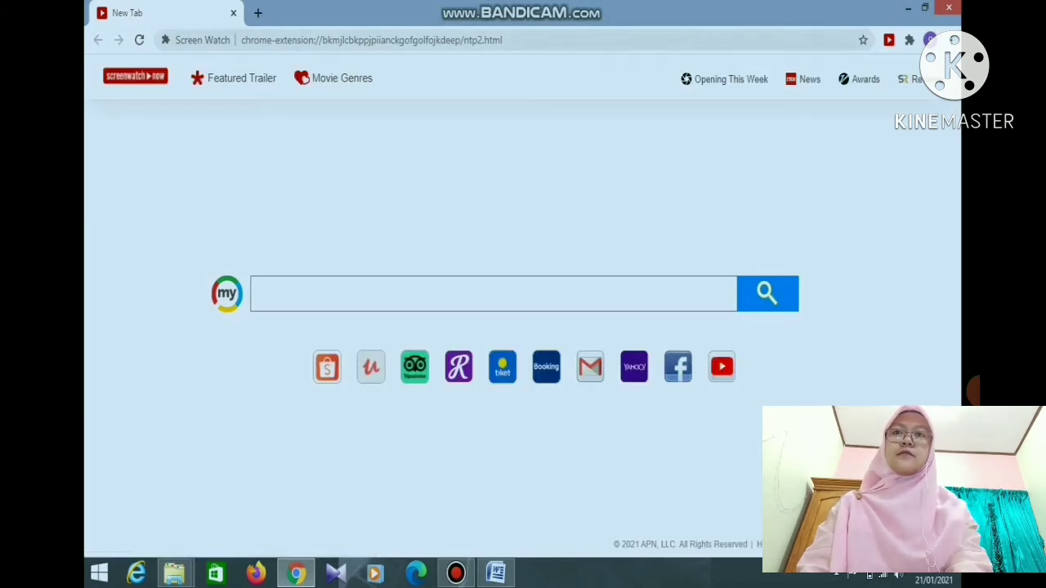
Step: Search the web for geogebra
click(372, 40)
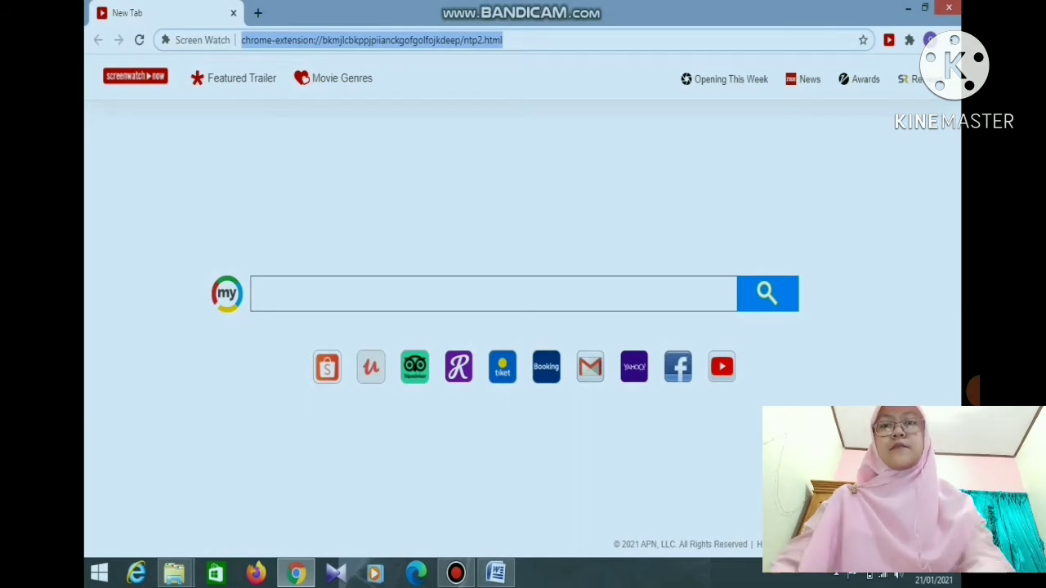
text(geo)
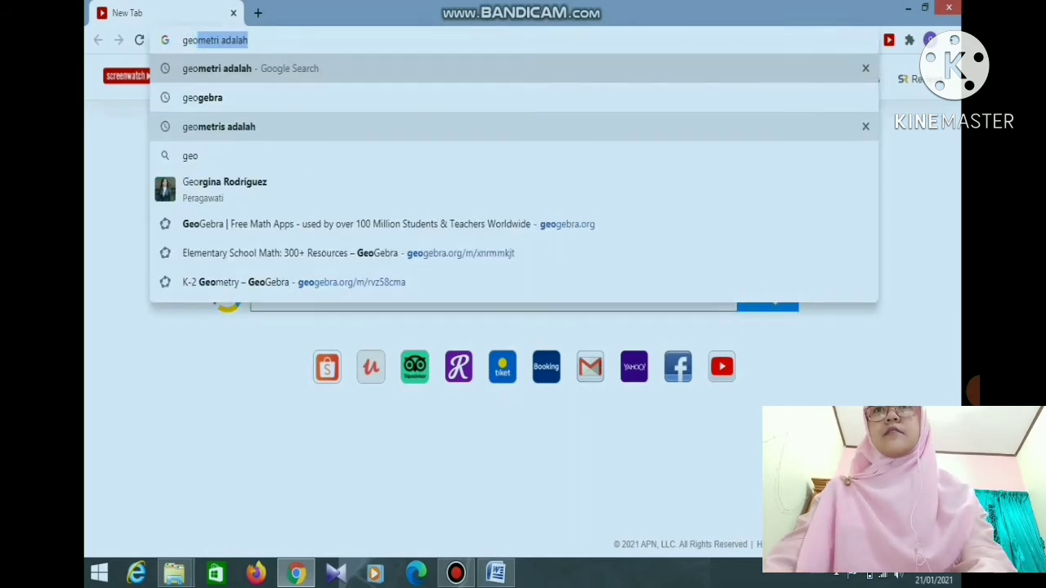
text(g)
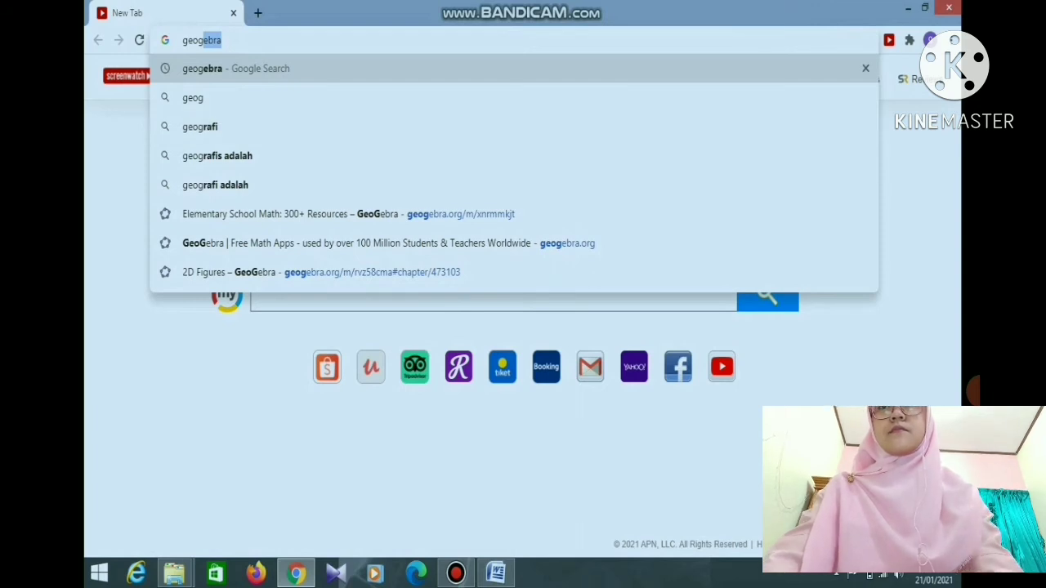
text(ebra)
key(Return)
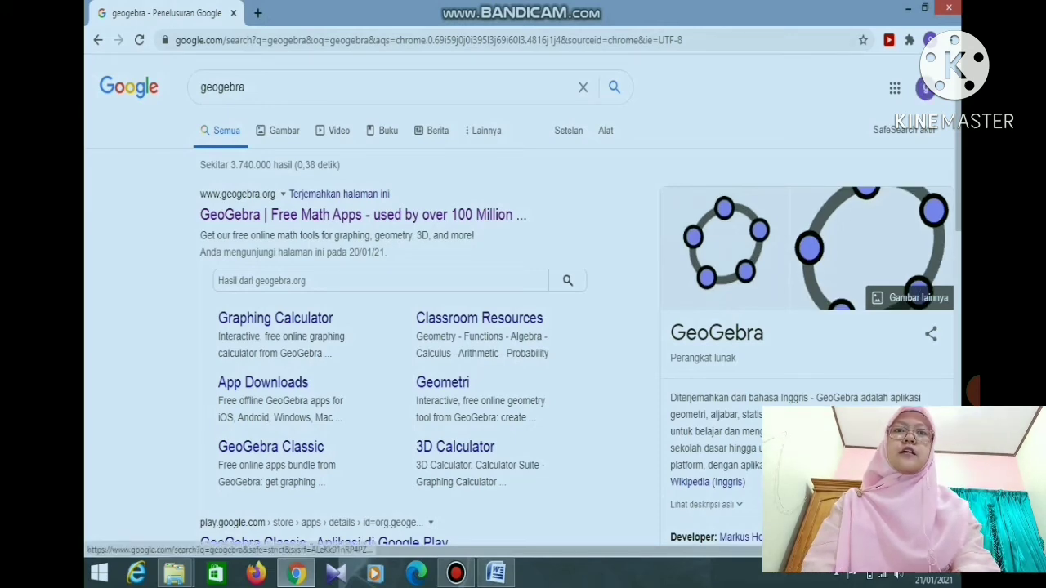
Step: Open the official geogebra.org website from the search results
scroll(522, 327, down, 3)
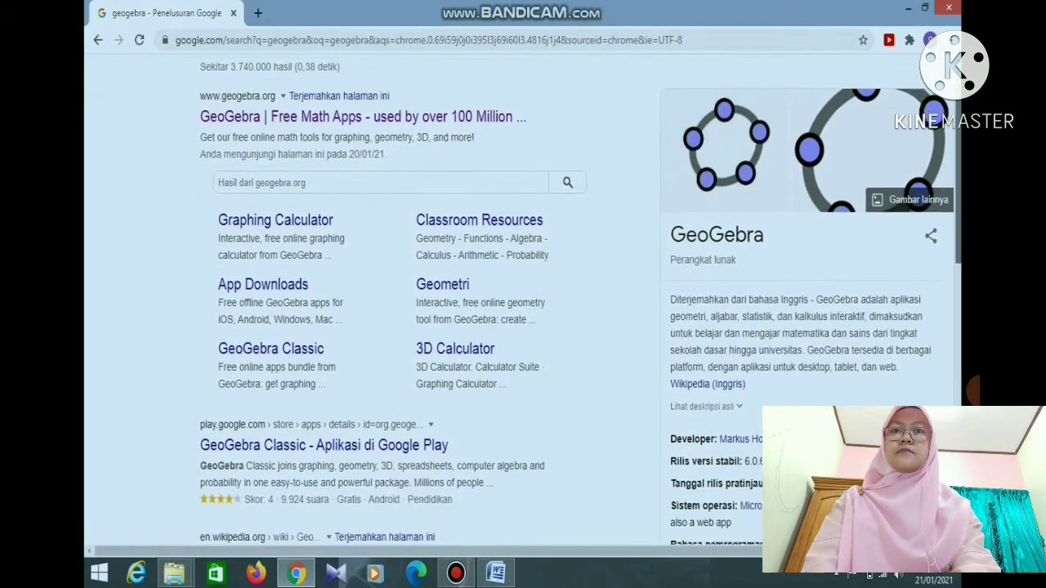
scroll(523, 303, up, 3)
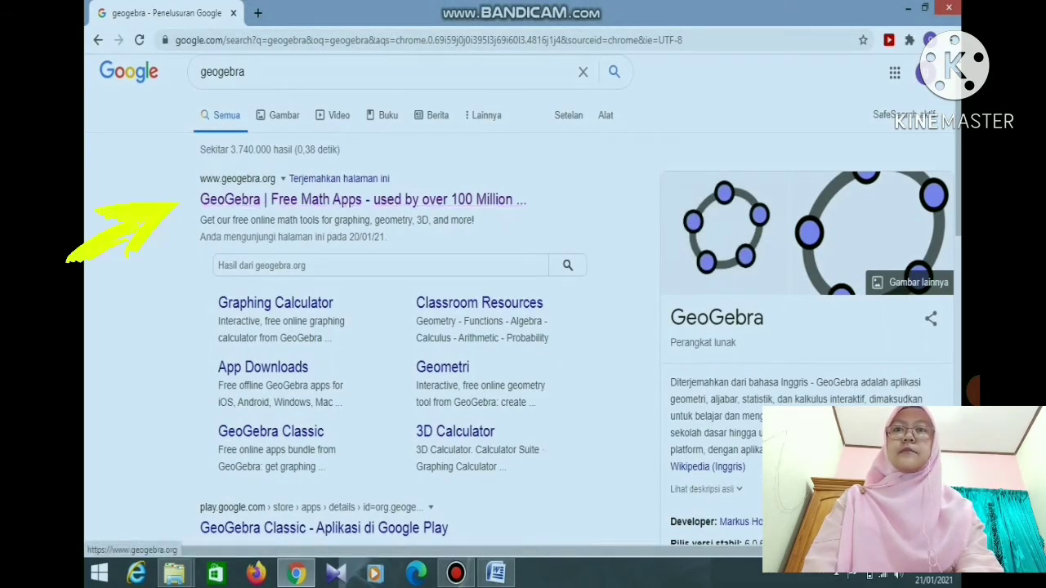
click(363, 199)
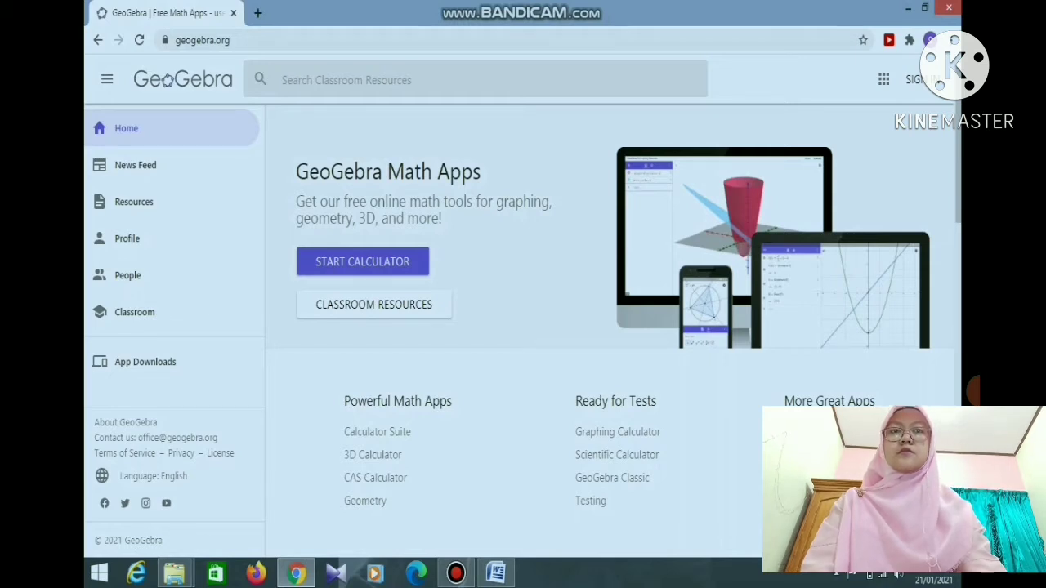
Step: Open the "Elementary School Math: 300+" activity from the Featured Resources on the GeoGebra home page
scroll(621, 327, down, 2)
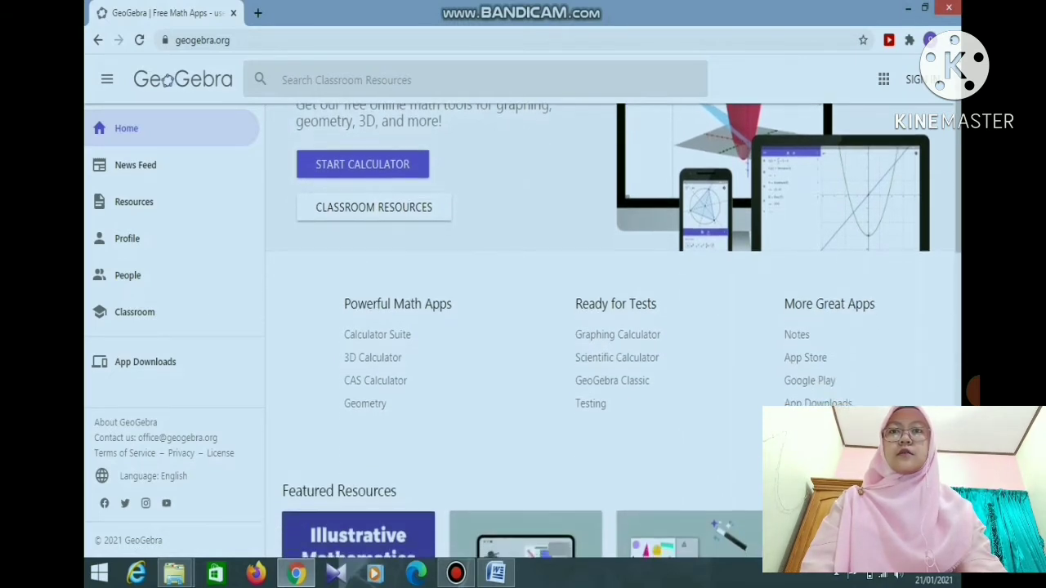
scroll(359, 393, down, 3)
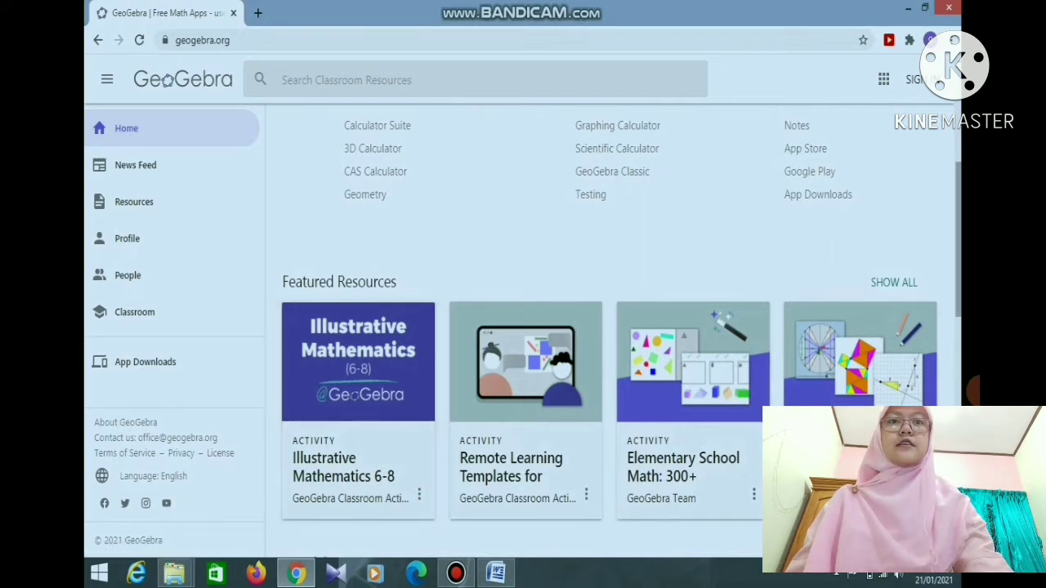
scroll(167, 79, down, 1)
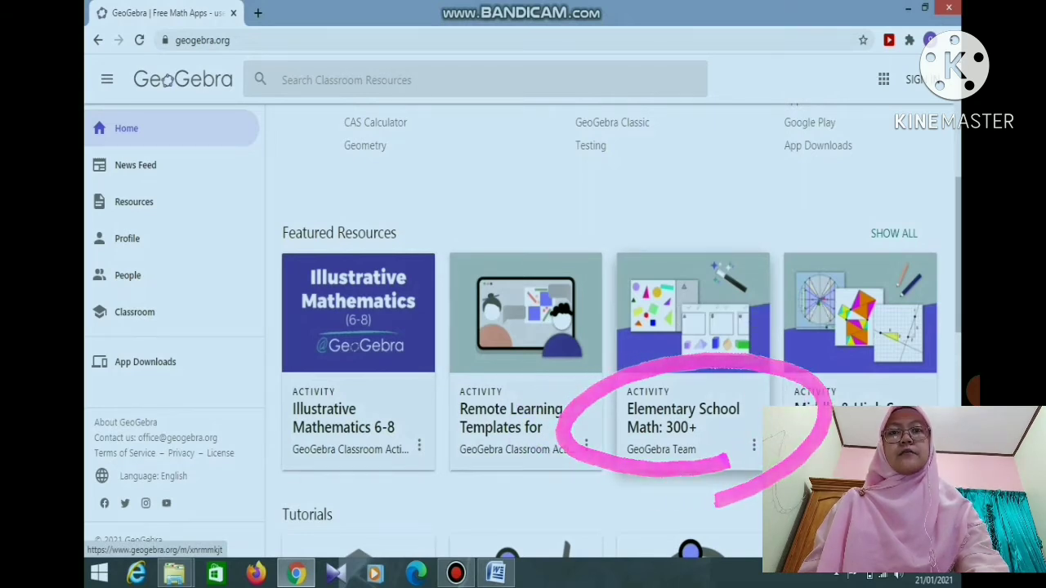
click(683, 418)
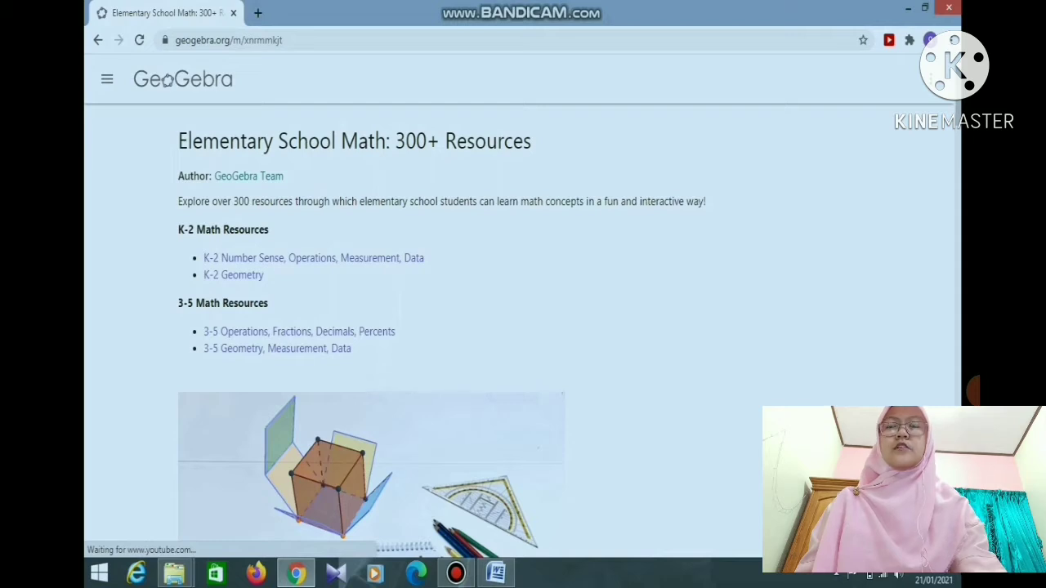
Step: Look over the Elementary School Math page and open the K-2 Geometry resource
scroll(167, 79, down, 1)
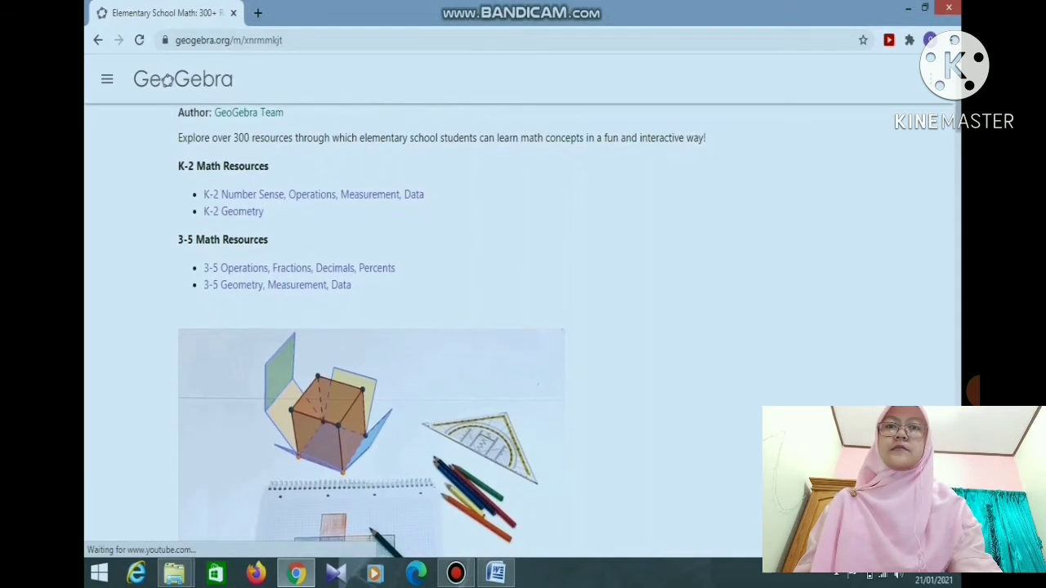
scroll(166, 79, down, 3)
scroll(167, 79, up, 1)
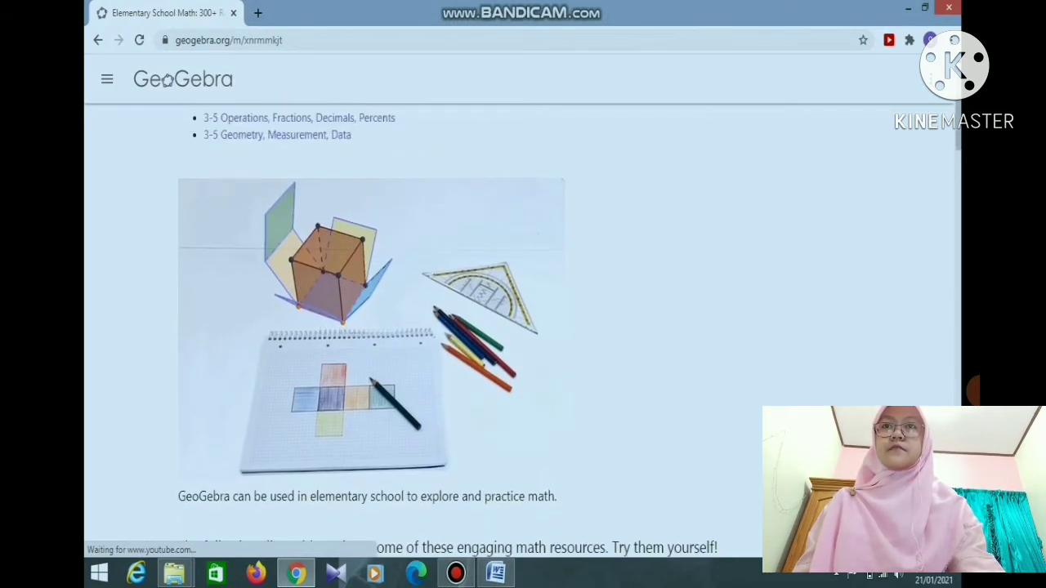
scroll(167, 79, up, 3)
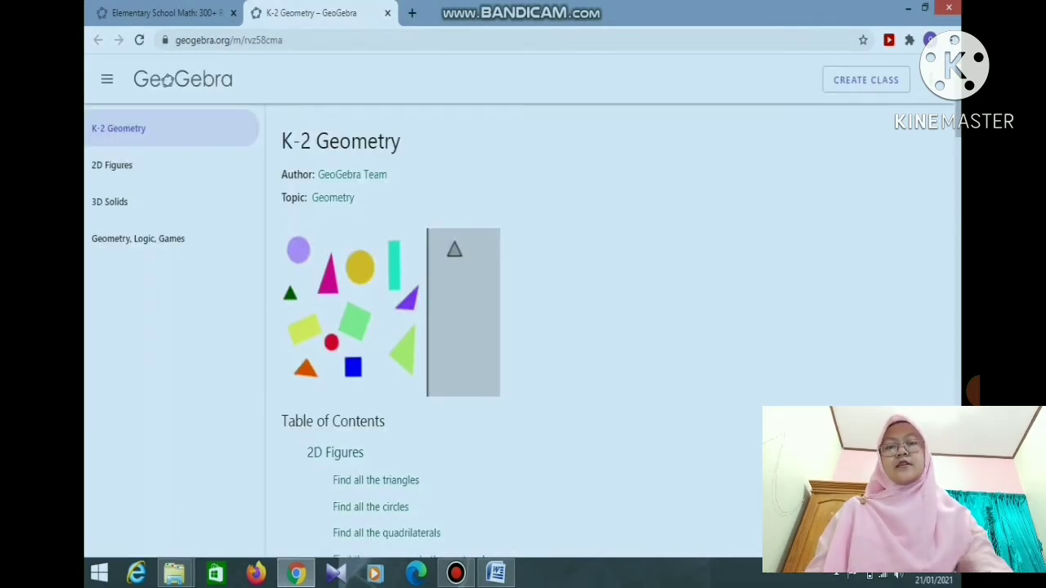
Step: Look through the K-2 Geometry table of contents and open its 2D Figures chapter
scroll(523, 327, down, 2)
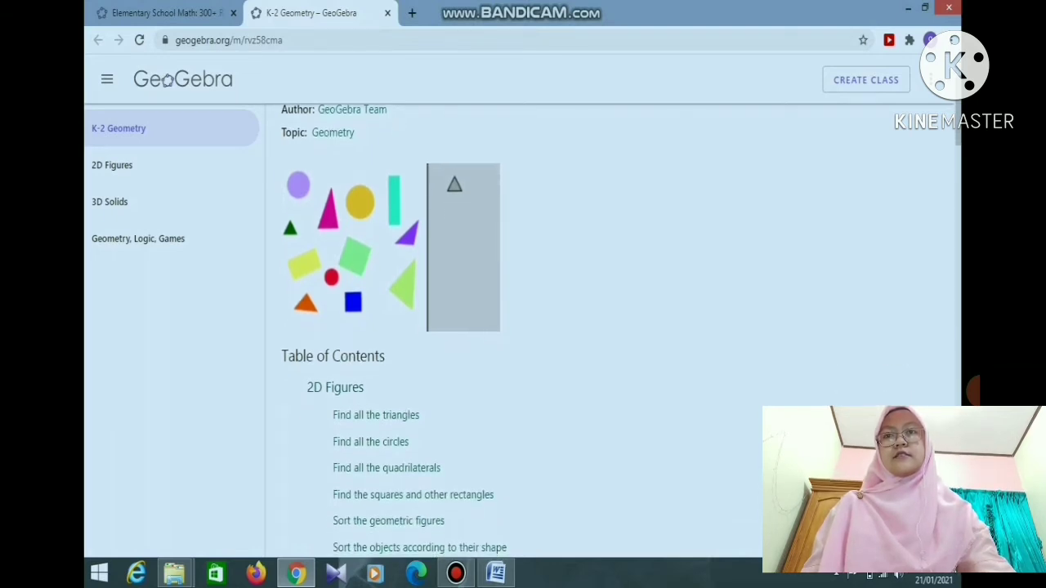
scroll(167, 79, down, 1)
scroll(167, 79, down, 1)
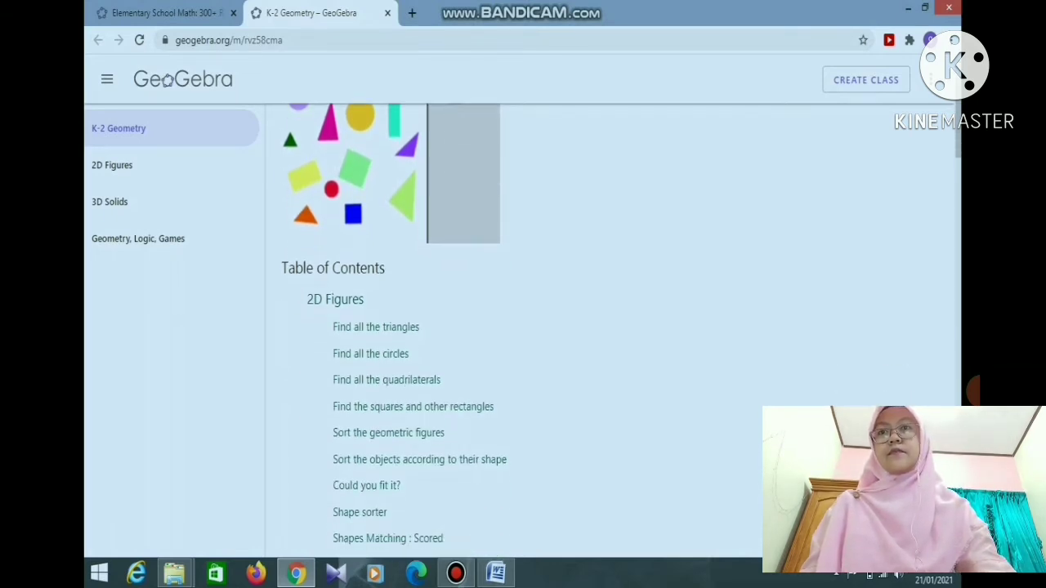
scroll(167, 79, down, 1)
scroll(167, 80, up, 5)
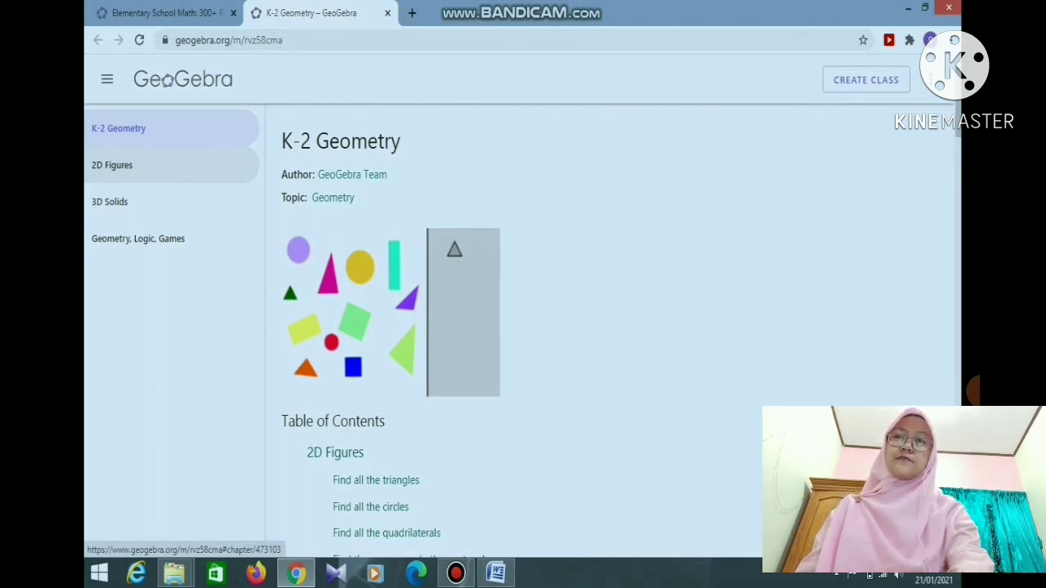
click(112, 165)
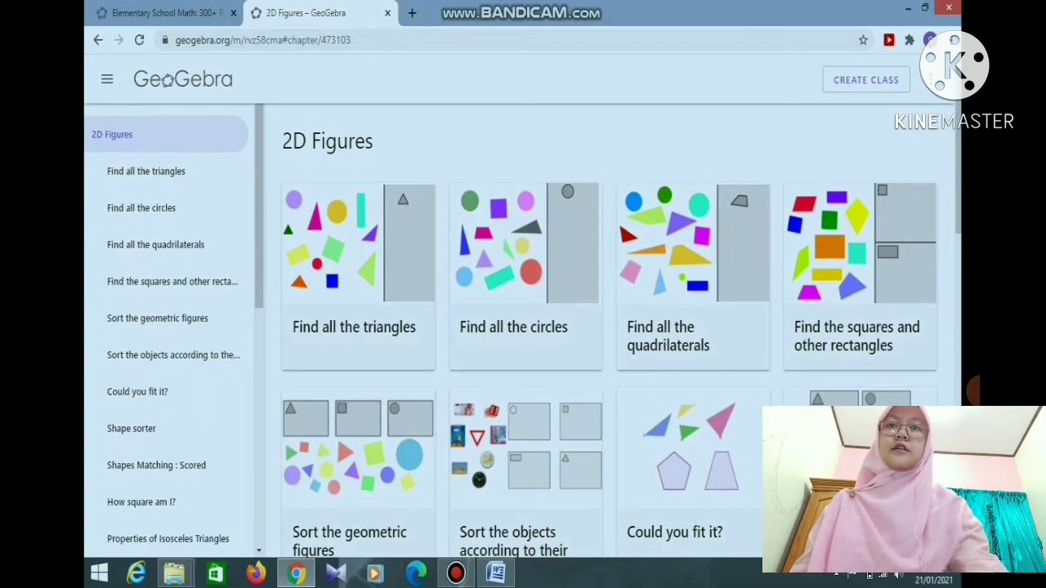
Step: Browse the 2D Figures activities and open "Sort the geometric figures"
scroll(526, 204, down, 3)
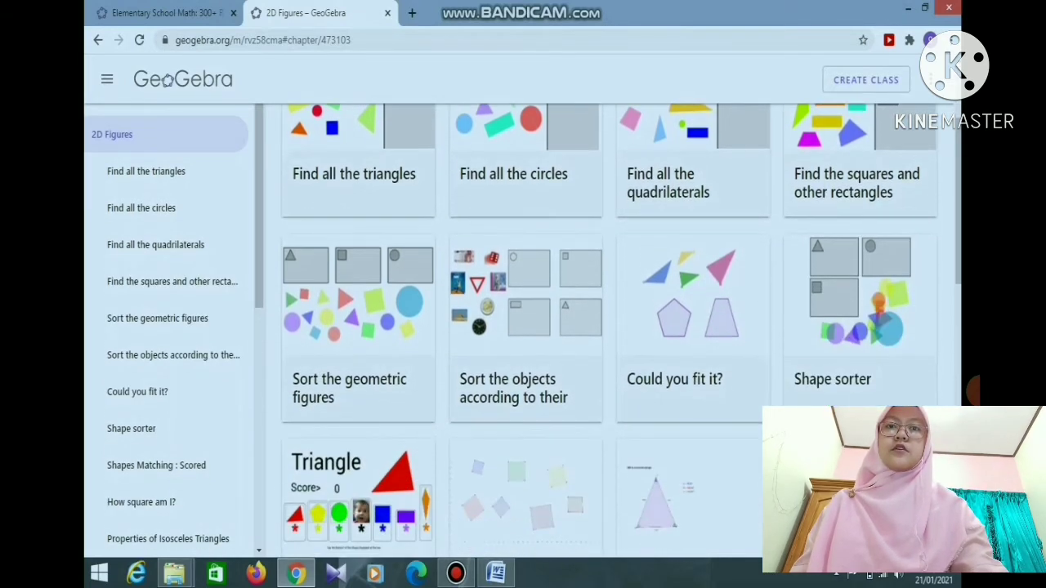
scroll(525, 204, up, 3)
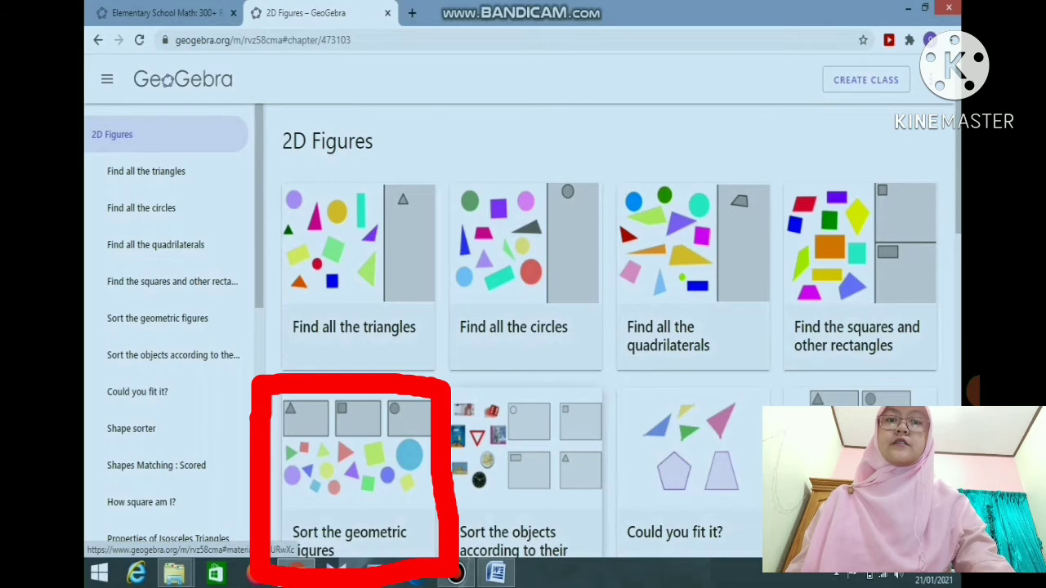
scroll(621, 313, down, 1)
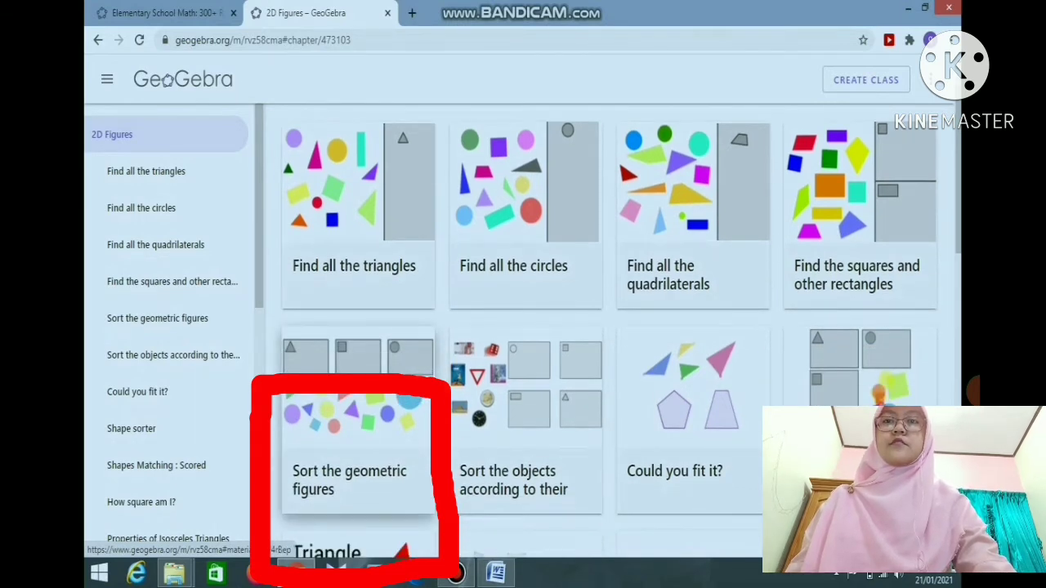
click(357, 441)
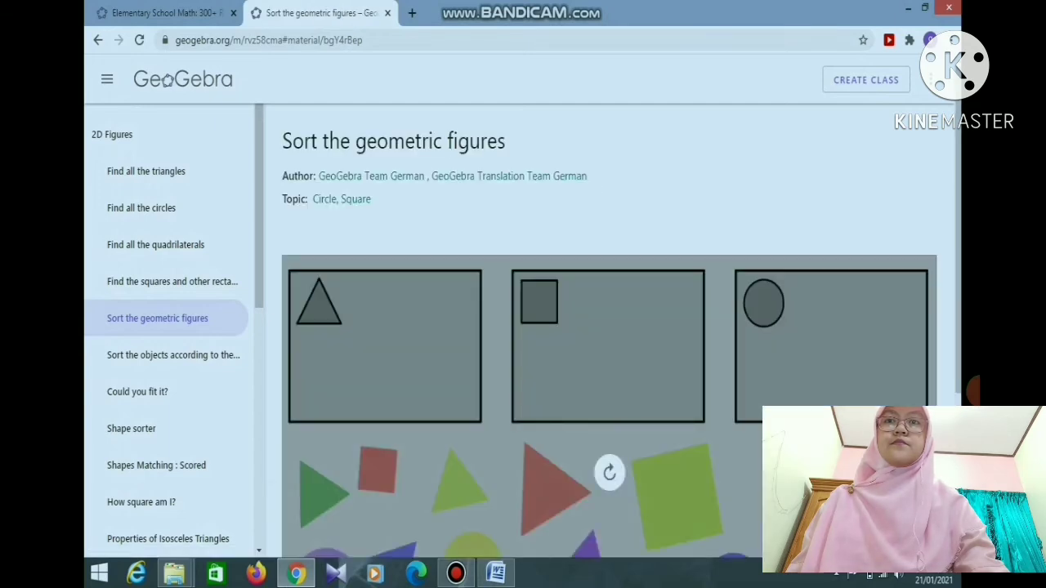
Step: Bring the whole sorting worksheet into view and start the interactive activity
scroll(609, 331, down, 2)
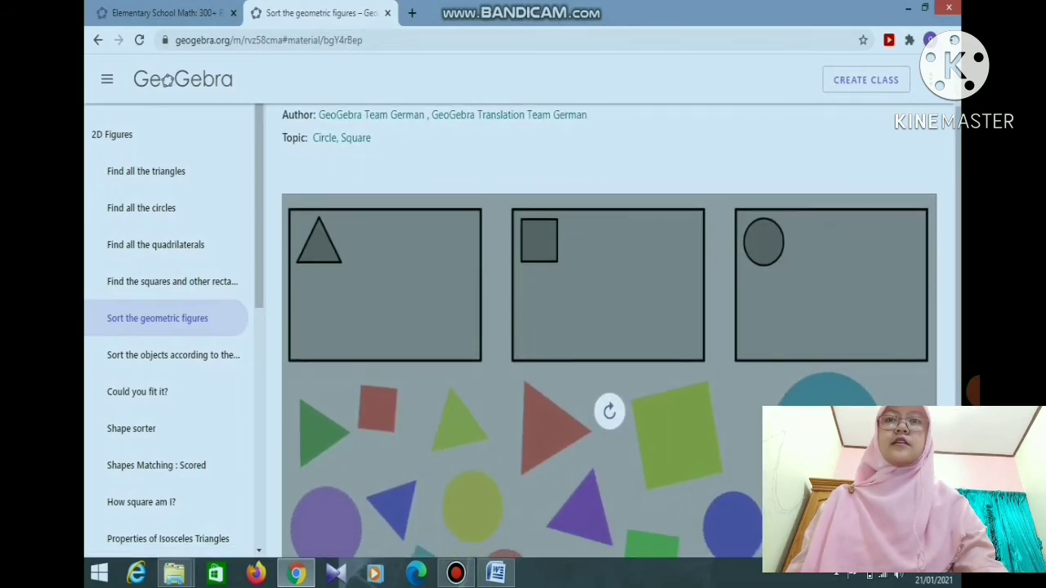
scroll(610, 331, down, 1)
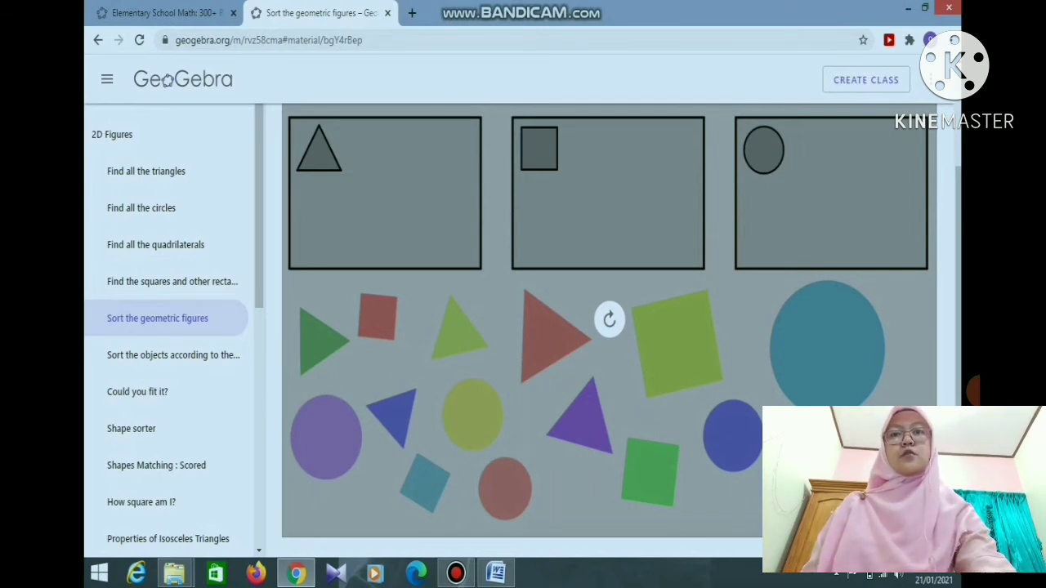
click(609, 320)
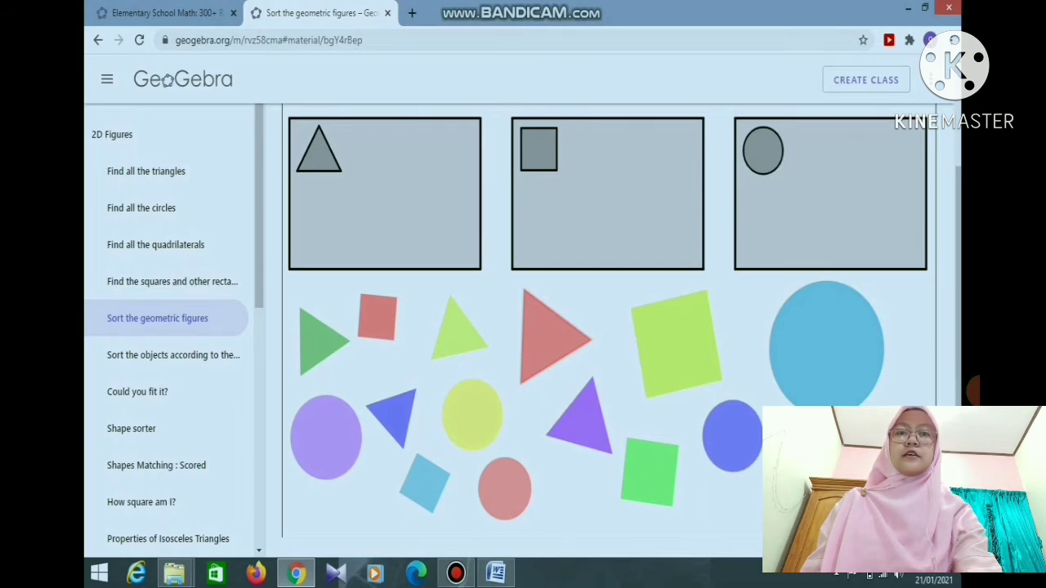
Step: Move the green, yellow-green, purple, blue and red triangles into the triangle box
drag(319, 341, 356, 187)
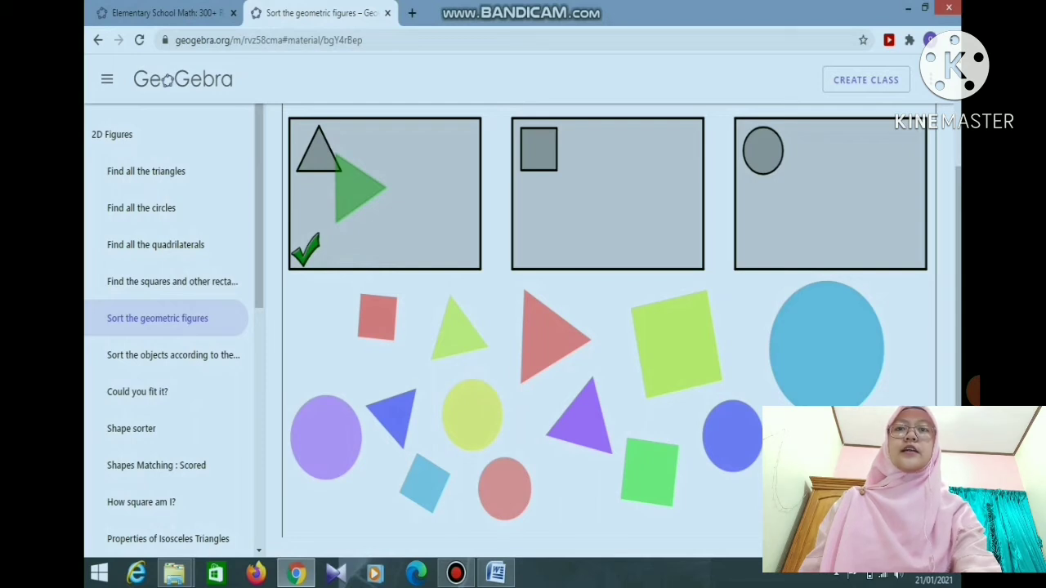
drag(457, 331, 415, 188)
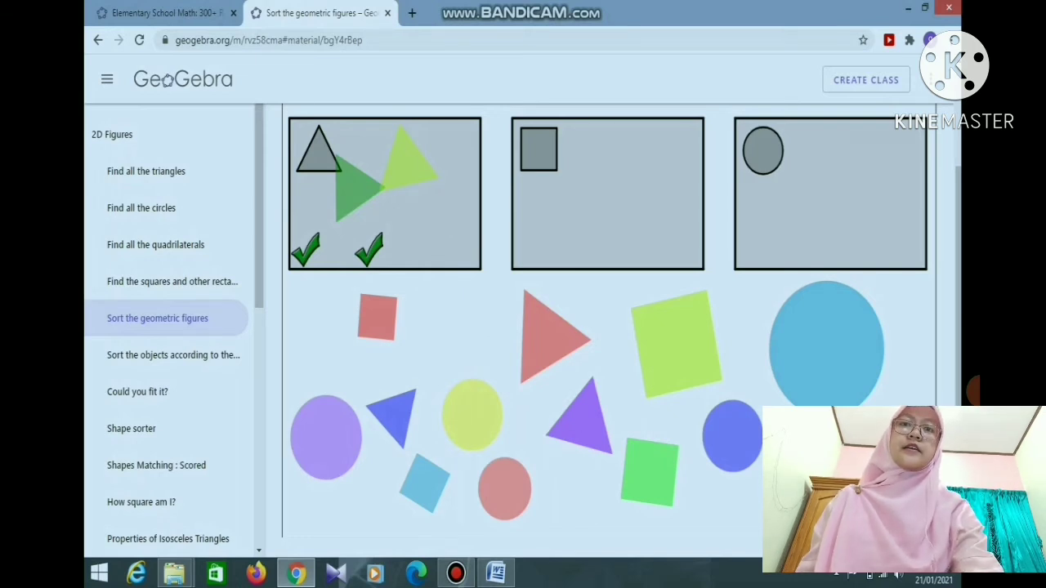
drag(582, 416, 405, 195)
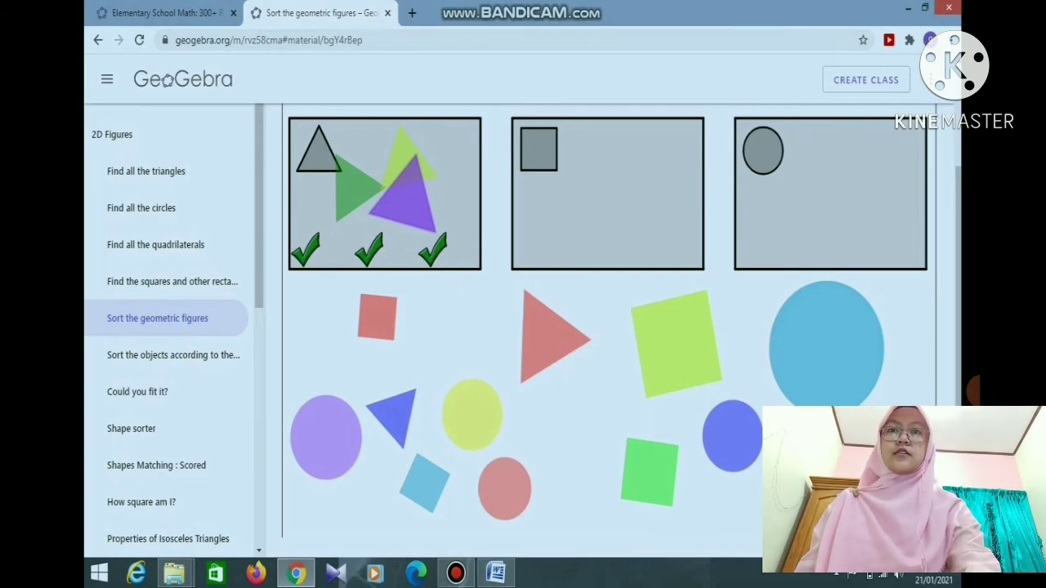
drag(391, 417, 391, 200)
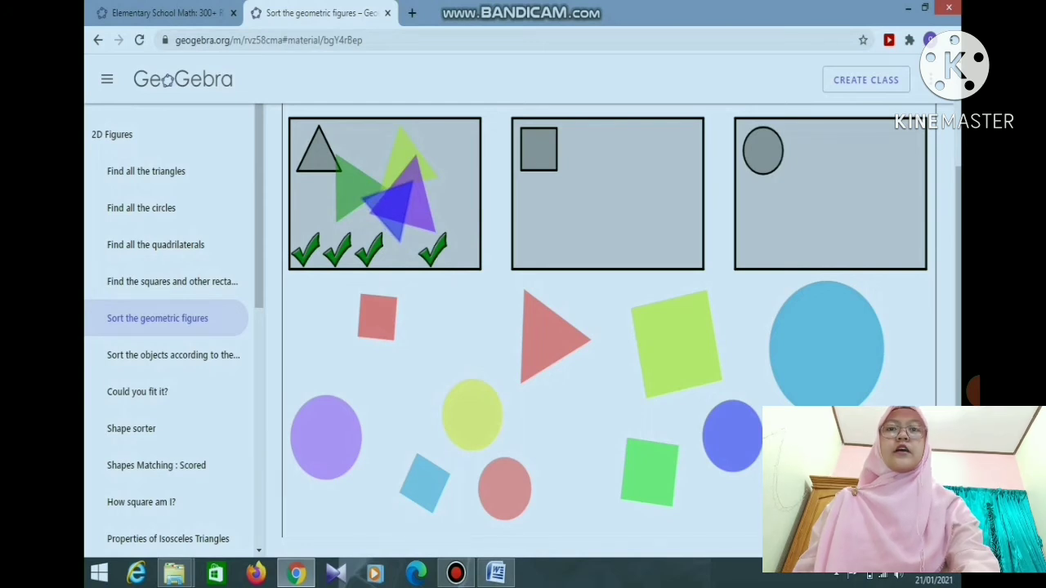
drag(546, 336, 428, 238)
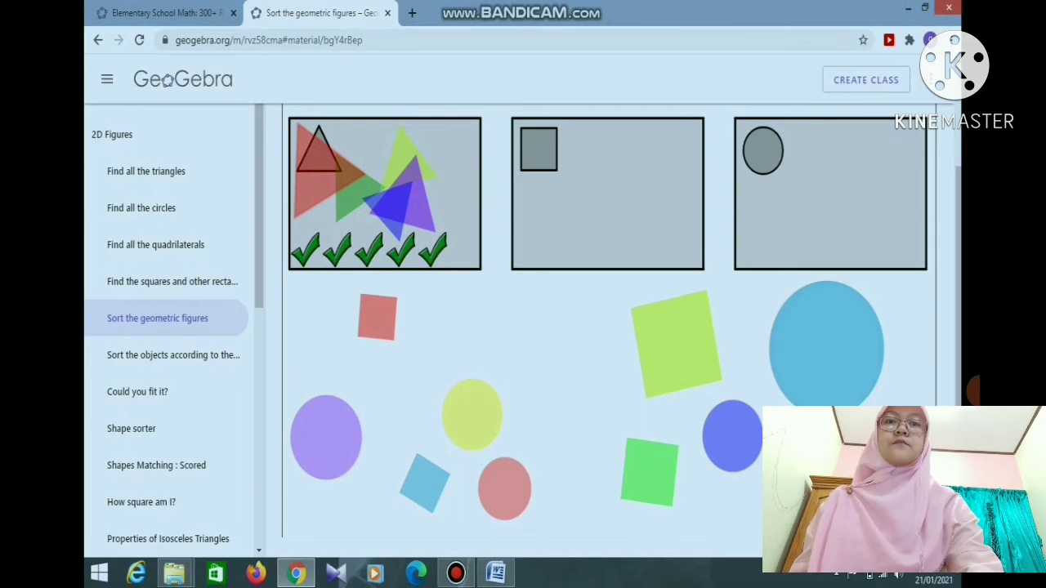
Step: Move the large yellow-green square, the red, blue and green squares, and the remaining yellow square into the square box
drag(676, 343, 572, 186)
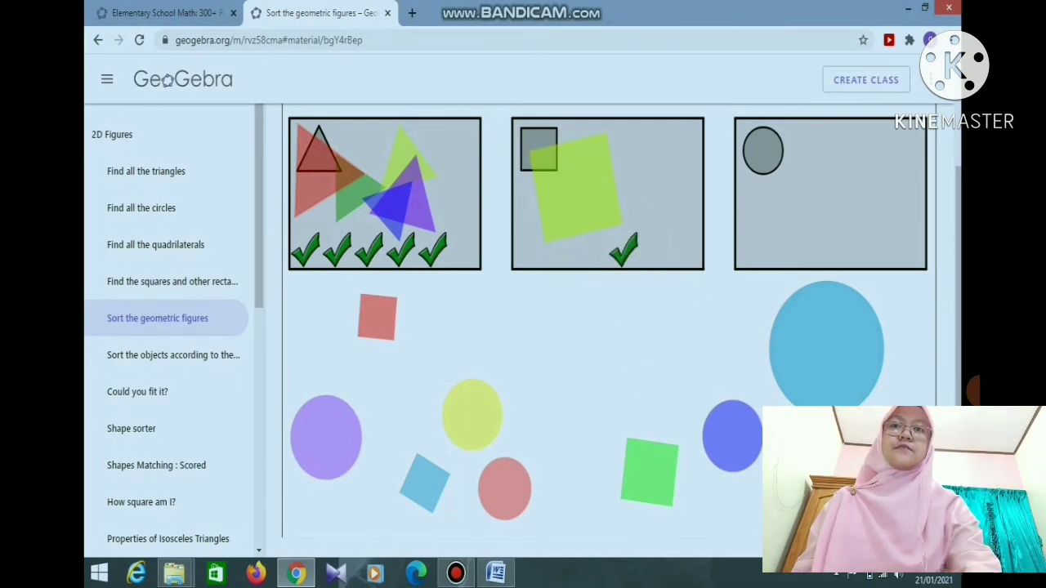
drag(376, 317, 625, 167)
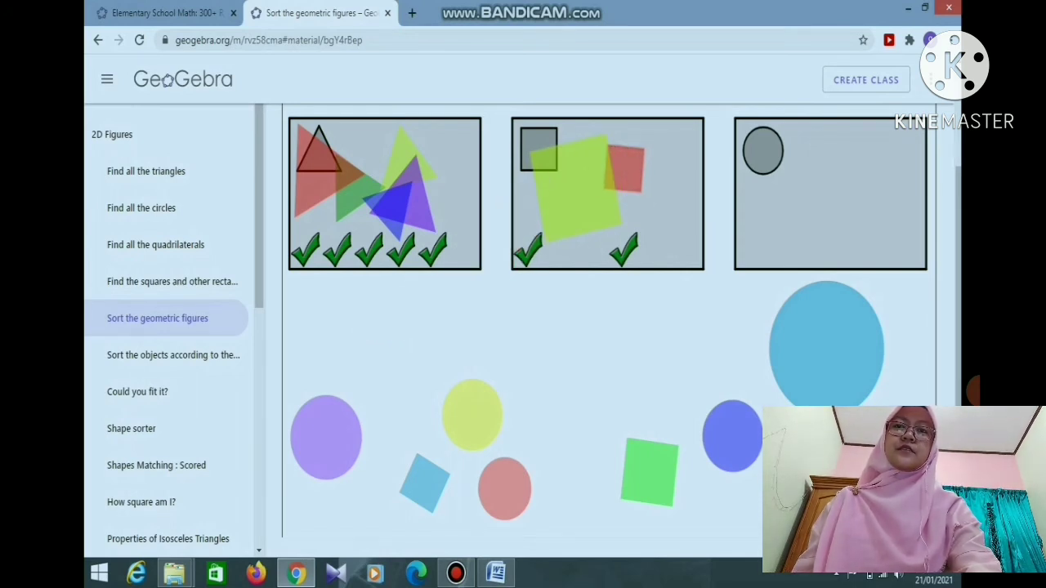
drag(425, 483, 636, 217)
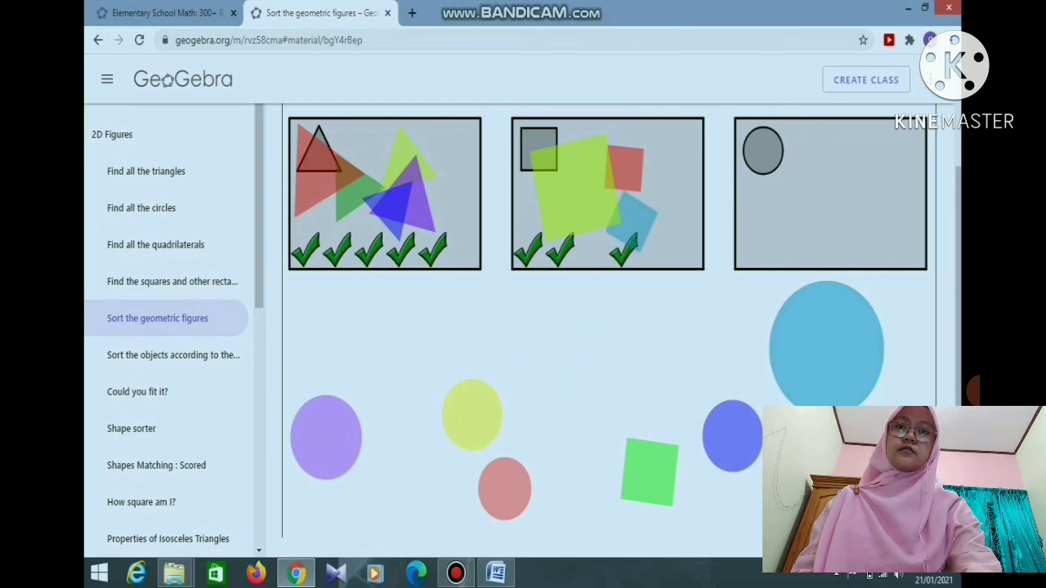
drag(650, 472, 651, 206)
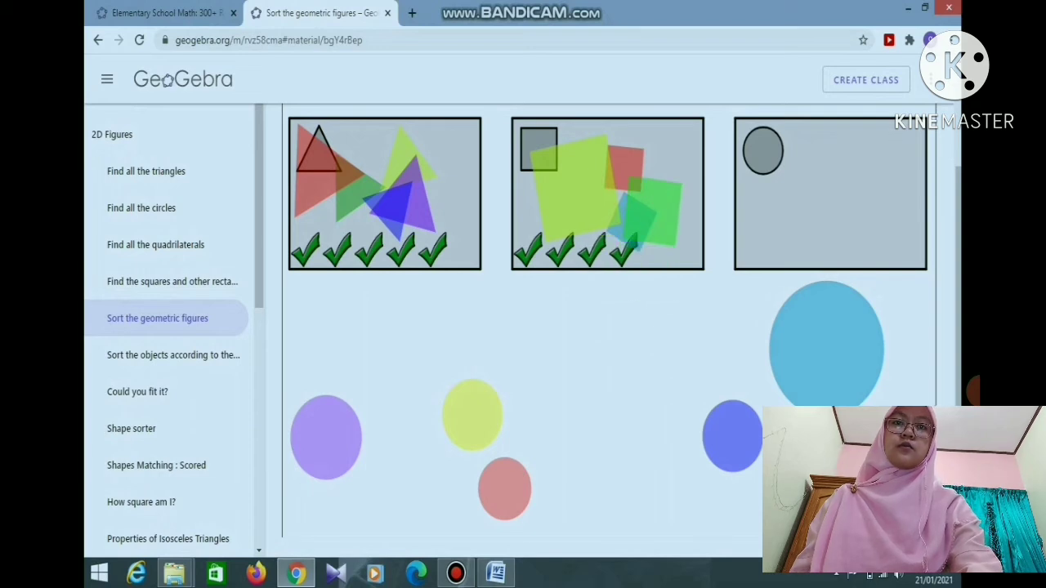
drag(784, 408, 641, 164)
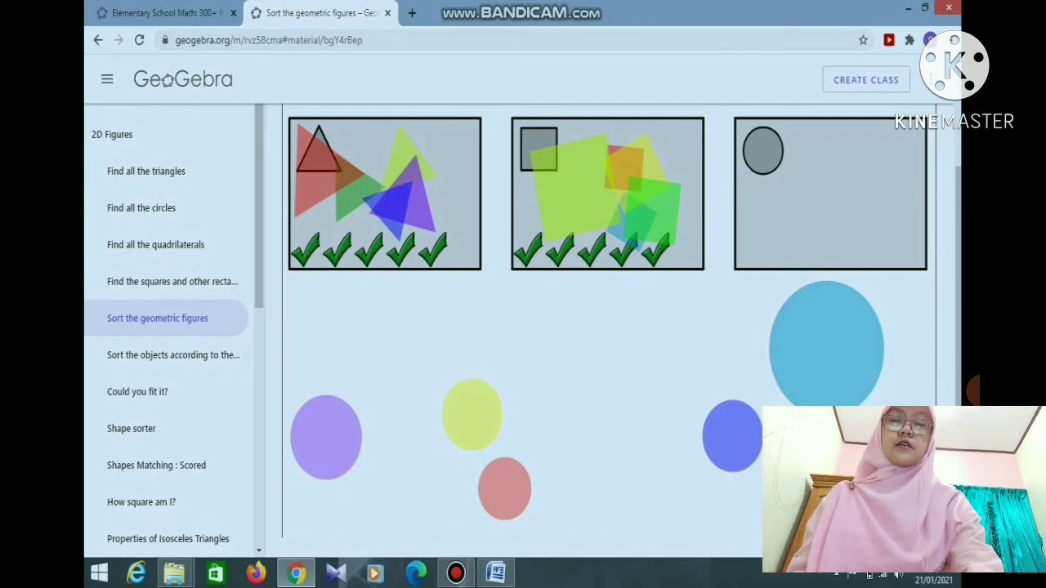
Step: Move the blue, large light-blue, yellow, purple and red circles into the circle box
drag(732, 435, 775, 180)
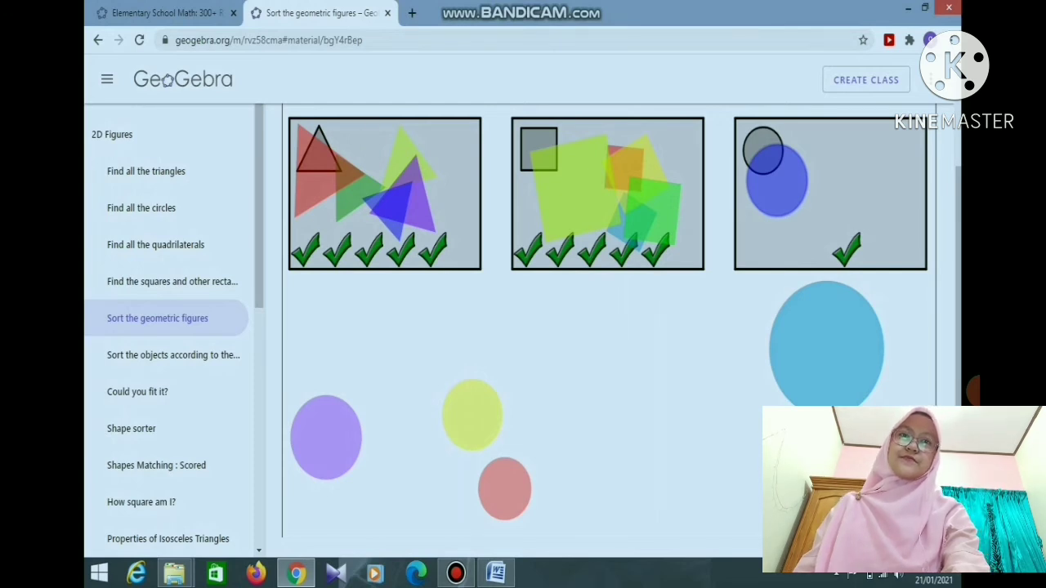
drag(826, 343, 834, 192)
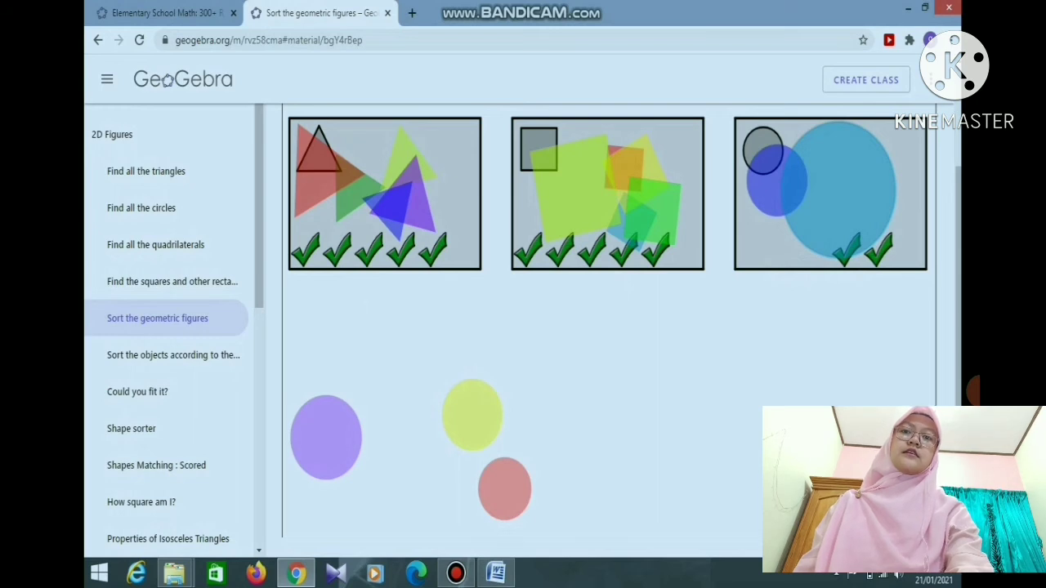
drag(472, 414, 767, 238)
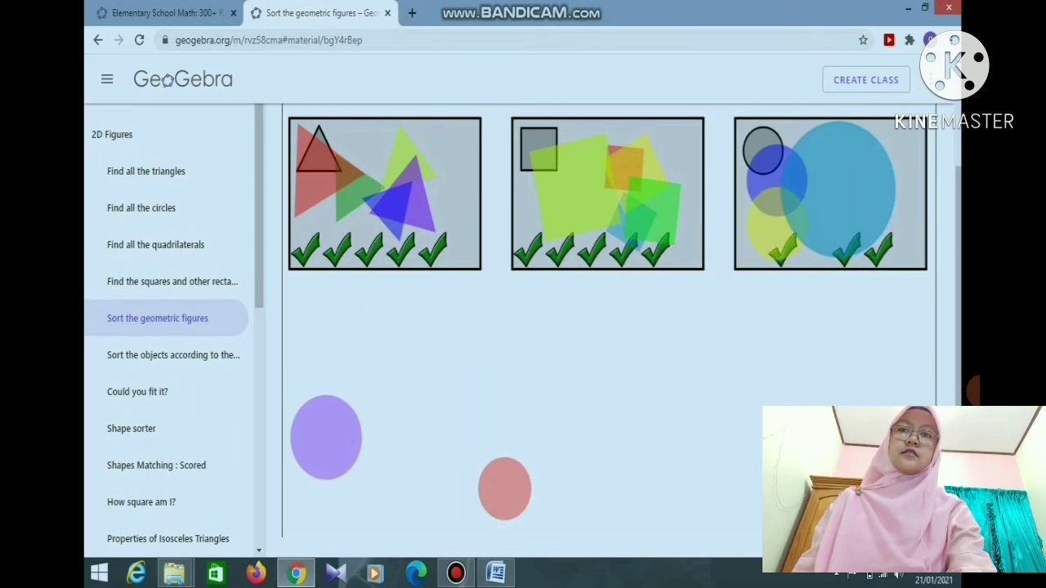
drag(325, 438, 821, 180)
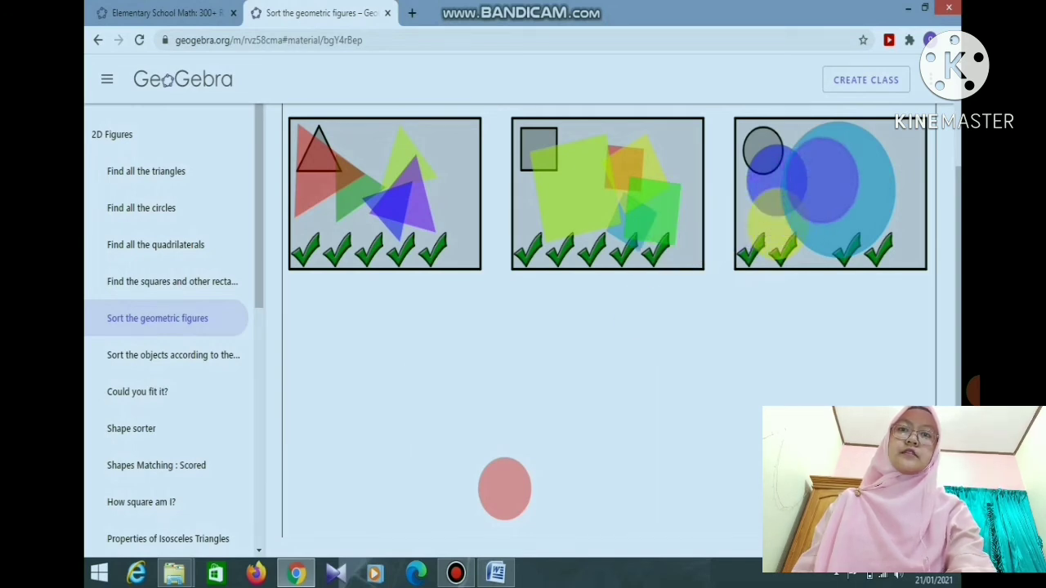
drag(504, 489, 834, 183)
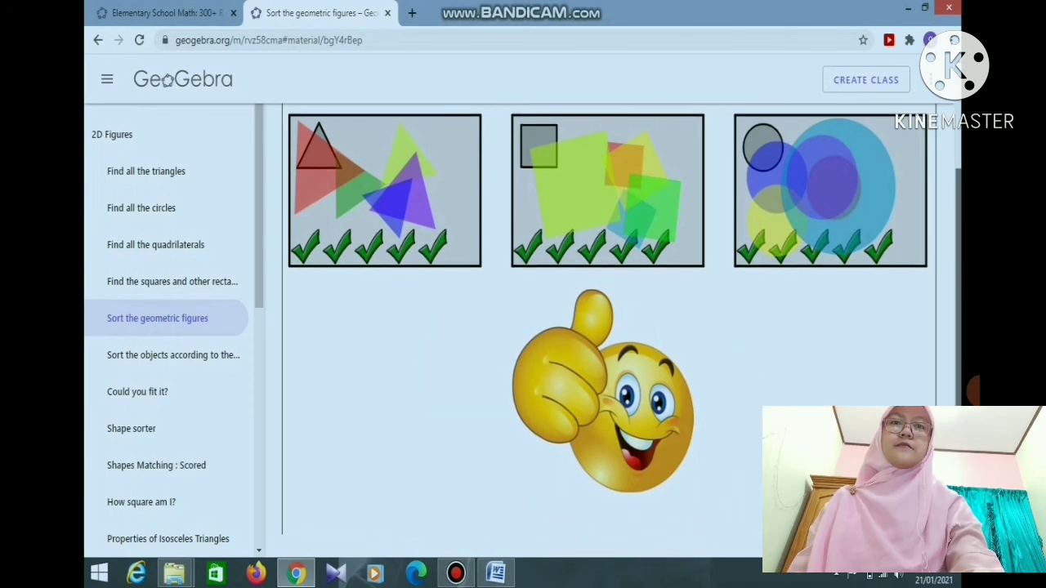
Step: Return to the 2D Figures chapter and open the "Shape sorter" activity, bringing its boxes and shapes into view
scroll(604, 327, down, 1)
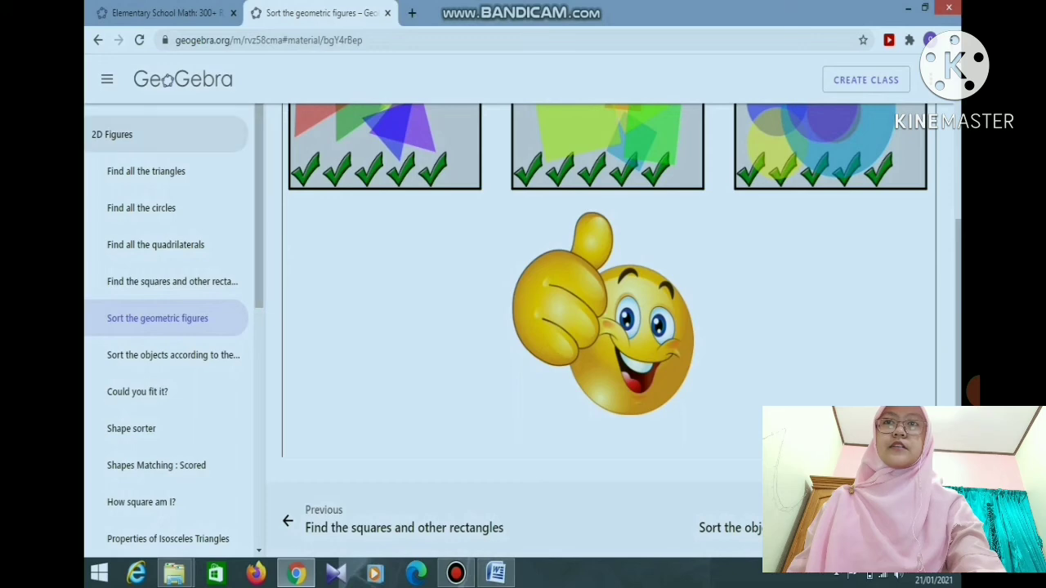
click(112, 134)
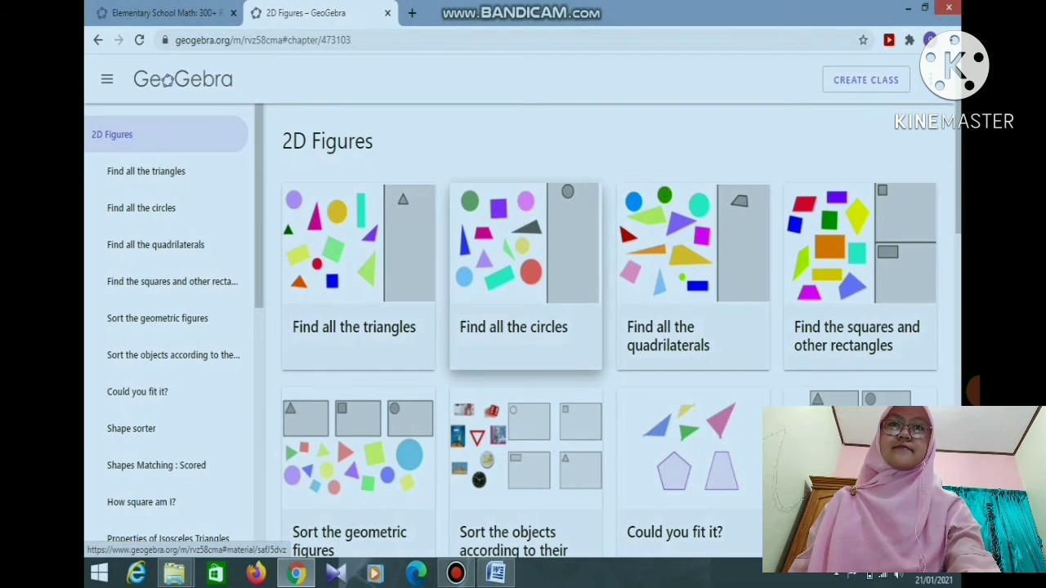
scroll(172, 327, down, 1)
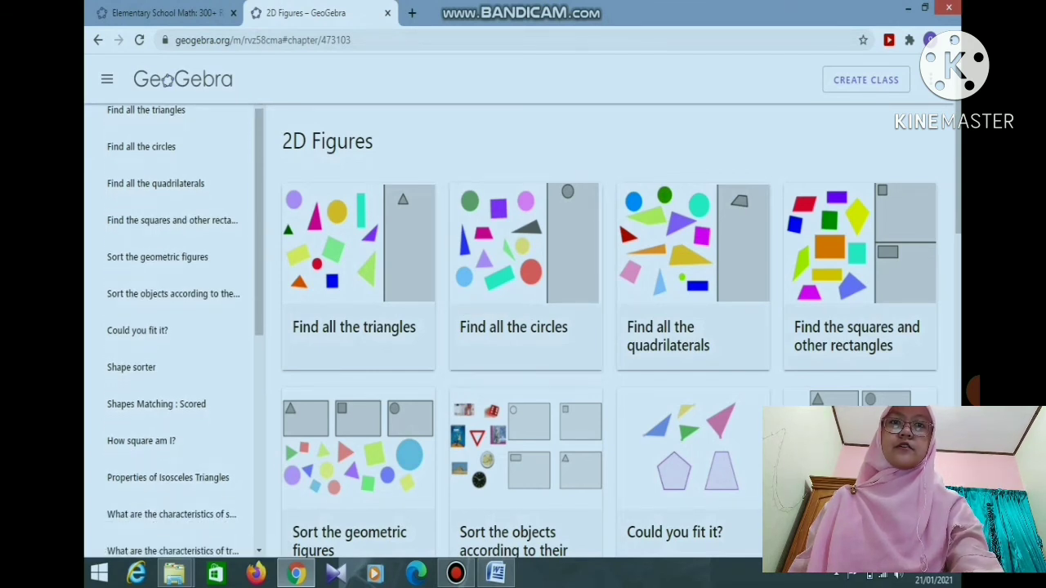
click(131, 366)
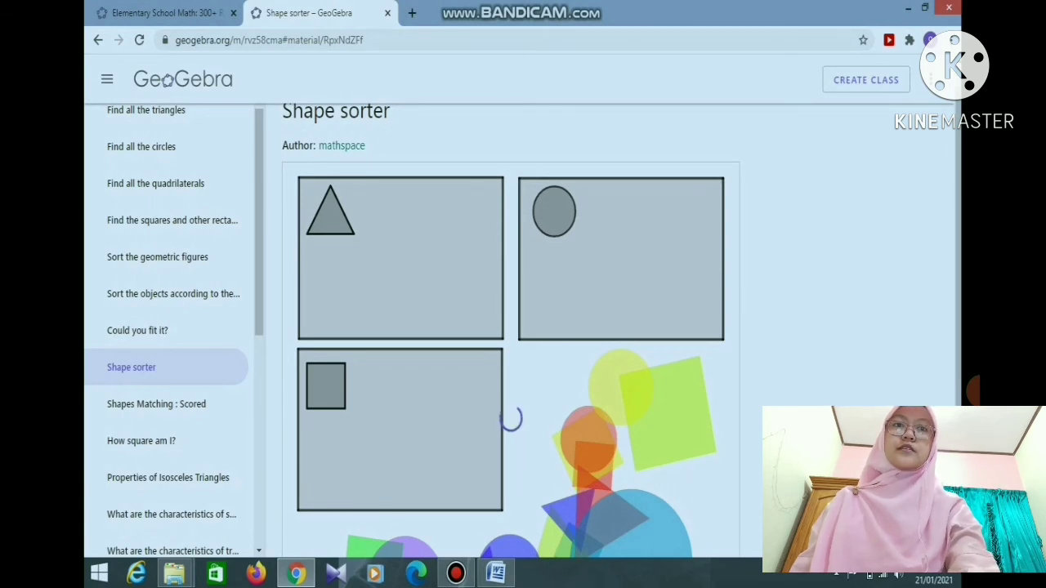
scroll(510, 418, down, 1)
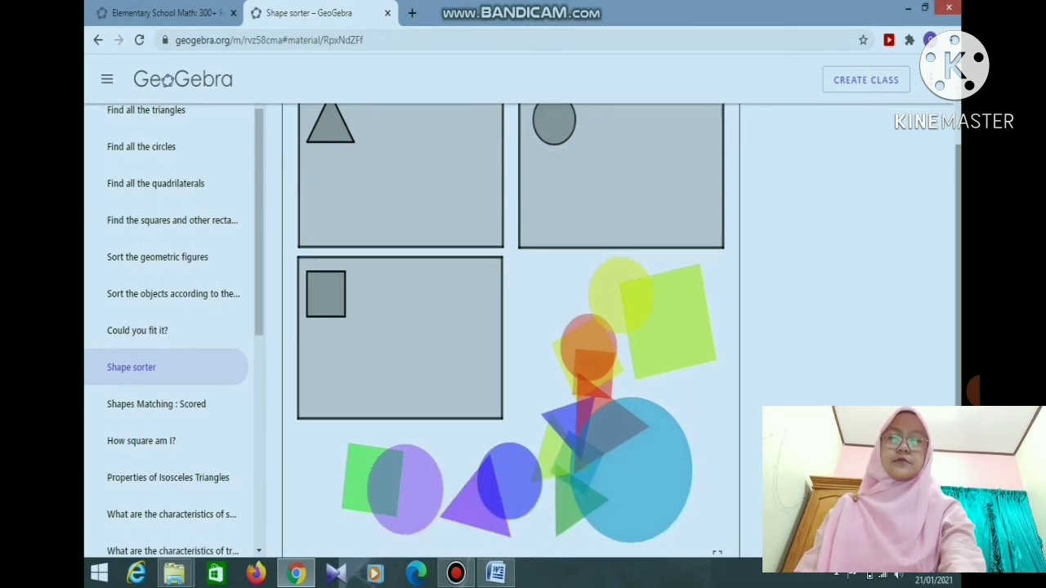
scroll(511, 367, up, 1)
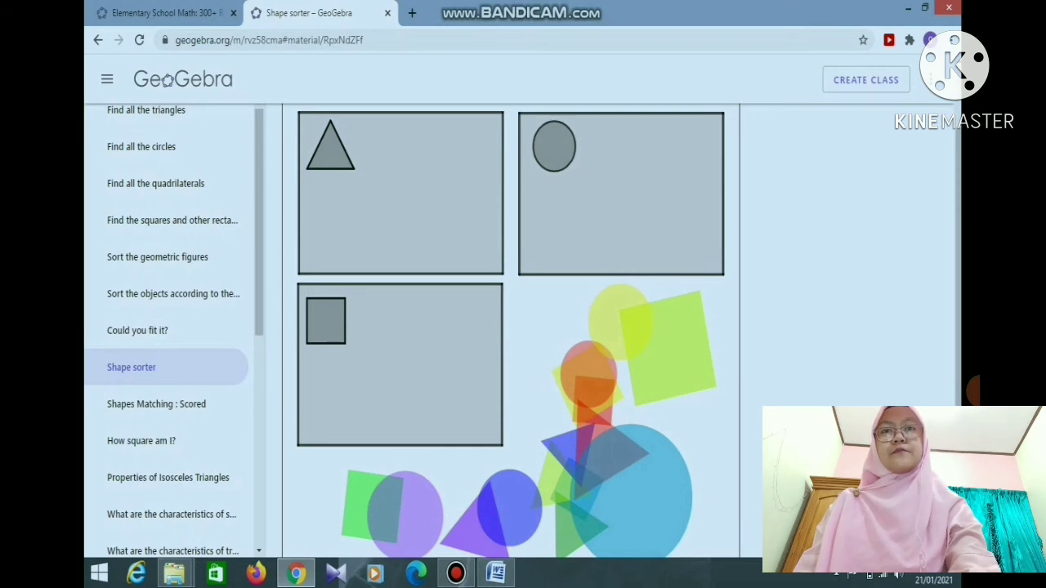
Step: Place the large yellow-green square in the square box and the purple, large light-blue and blue circles in the circle box
scroll(667, 315, down, 1)
drag(668, 307, 386, 309)
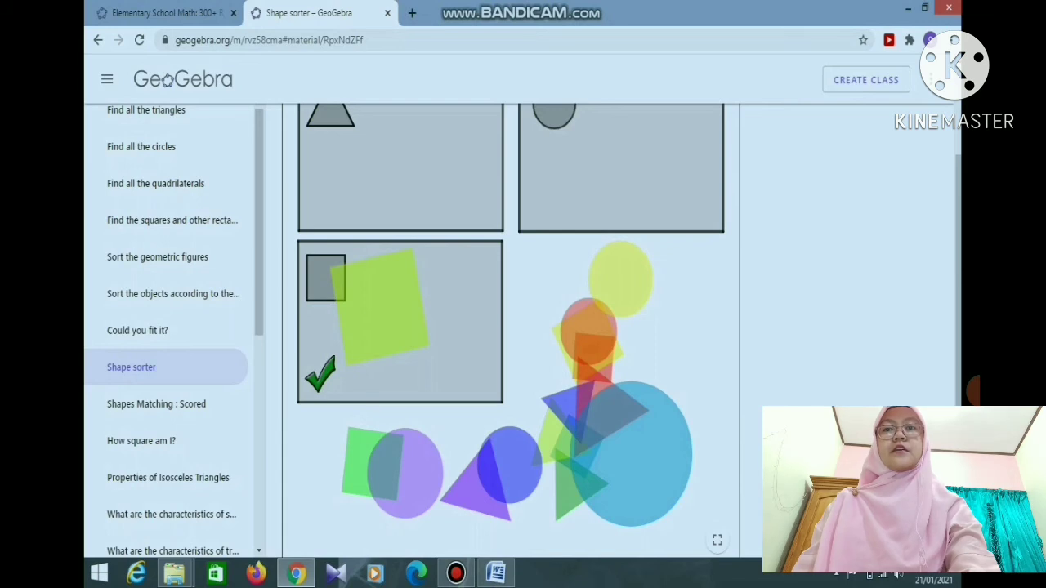
drag(404, 472, 563, 185)
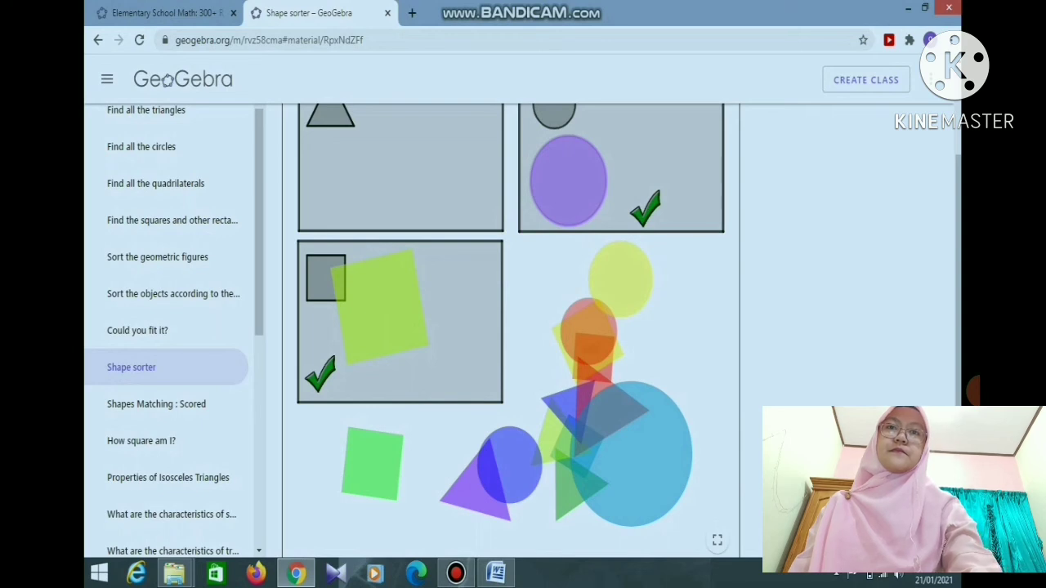
scroll(511, 331, up, 1)
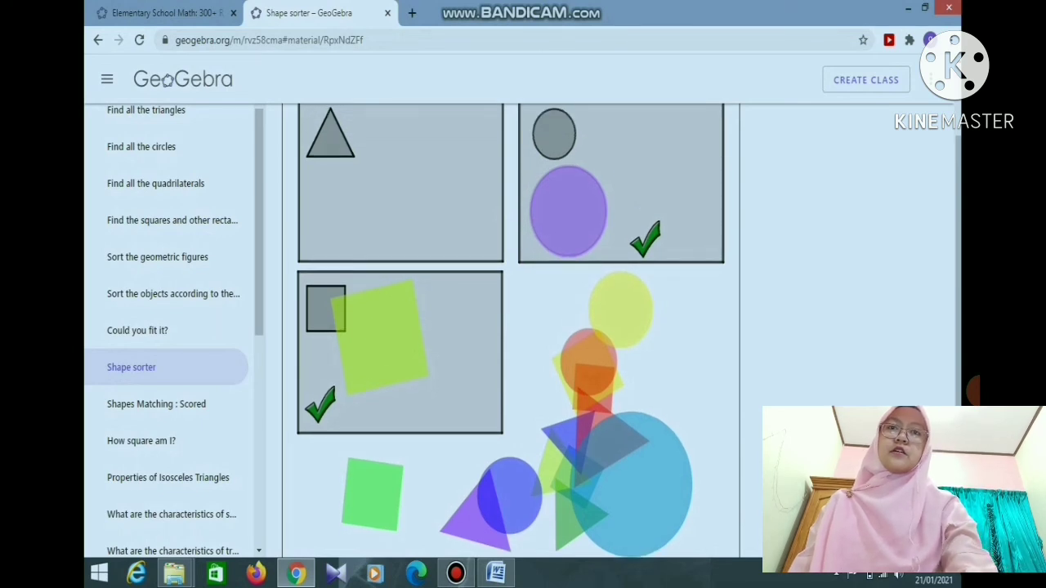
scroll(511, 331, down, 1)
drag(631, 451, 630, 159)
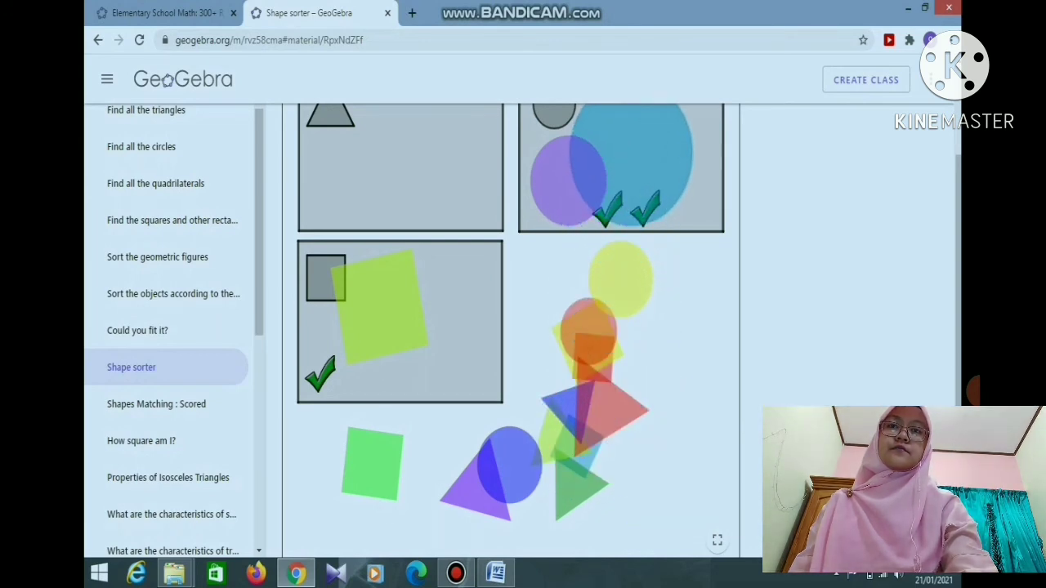
drag(509, 466, 596, 155)
Step: Place the purple and red triangles in the triangle box and the green square in the square box
drag(480, 487, 413, 169)
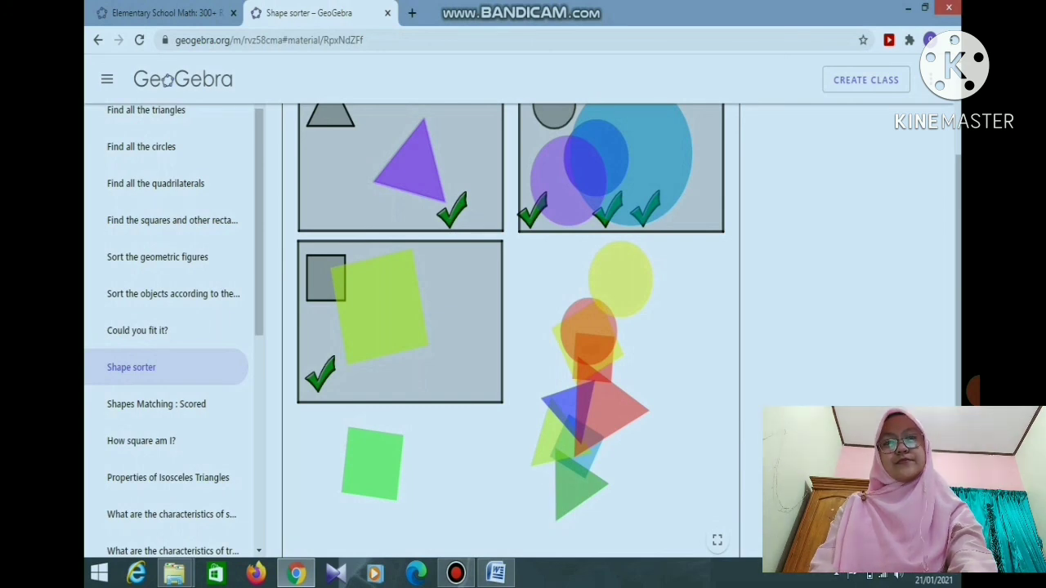
drag(605, 408, 366, 157)
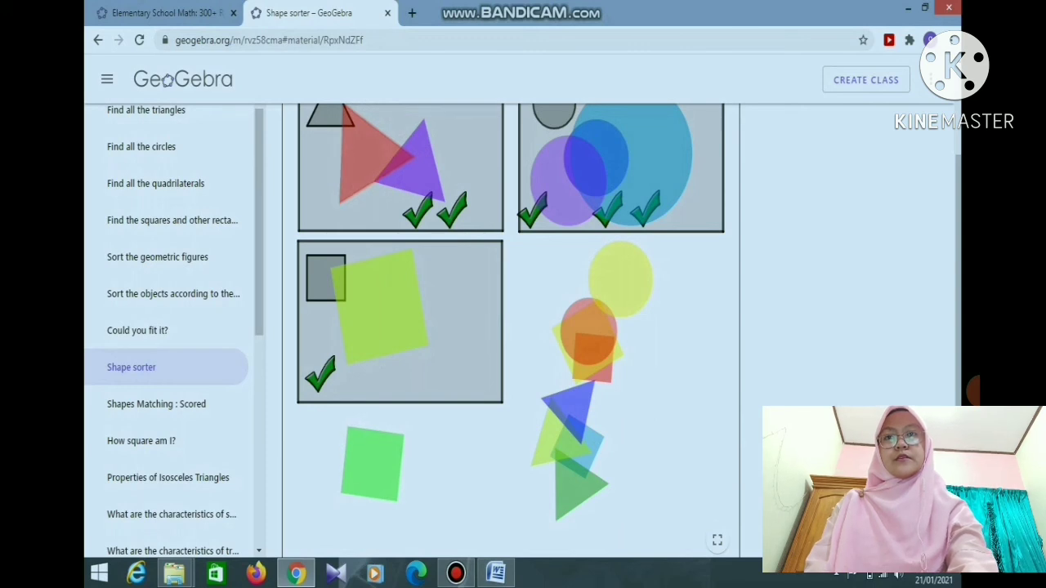
drag(371, 463, 440, 312)
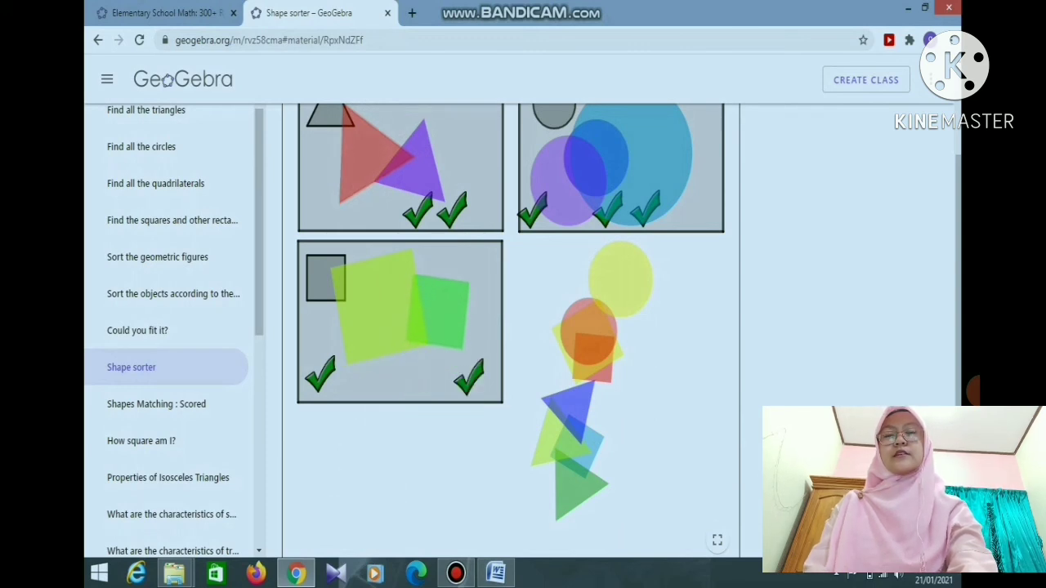
Step: Place the yellow and red circles in the circle box and the small yellow square in the square box
drag(619, 278, 599, 157)
drag(589, 331, 642, 166)
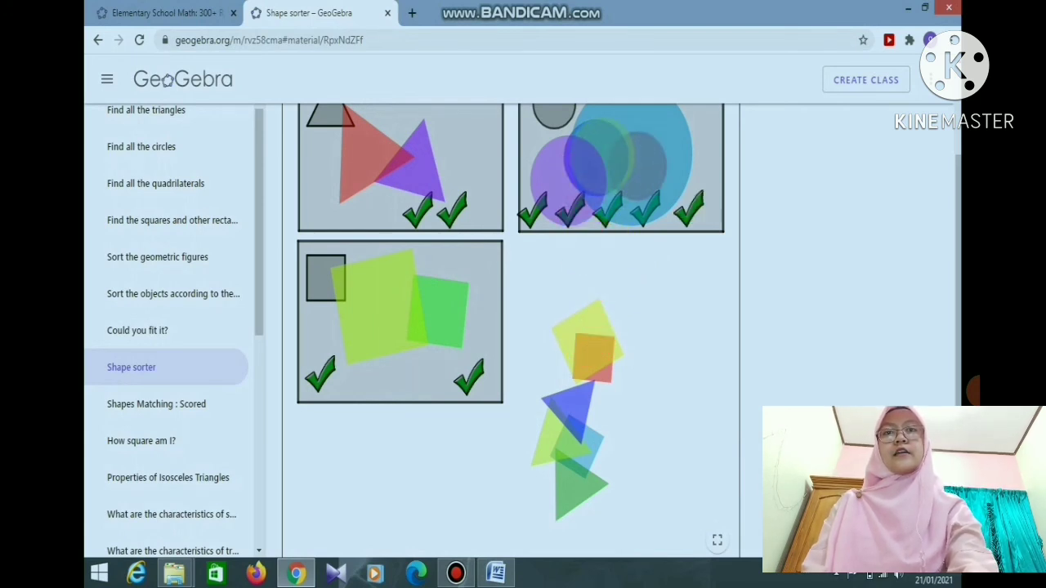
drag(586, 330, 425, 335)
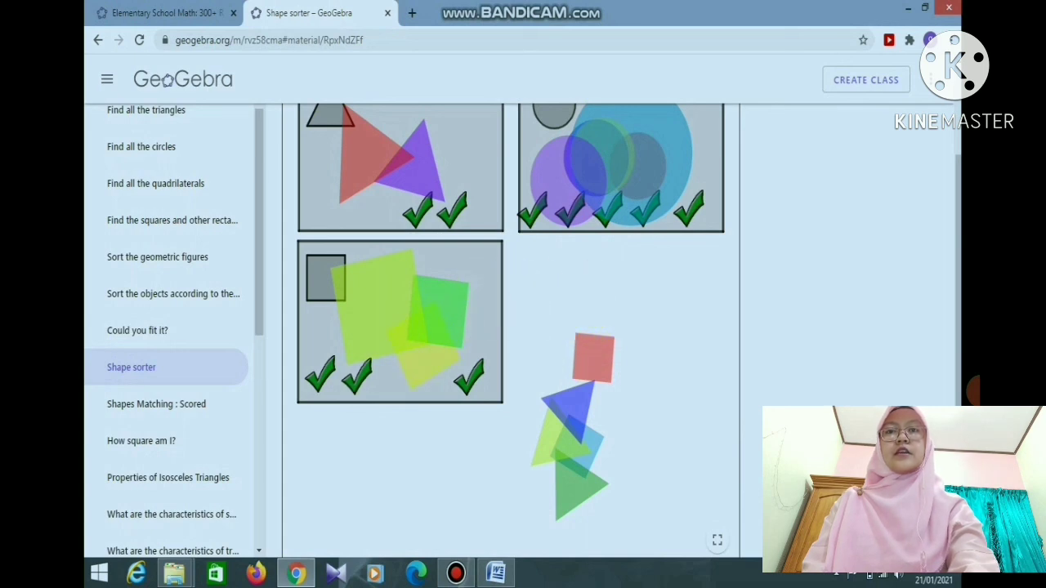
Step: Sort the remaining blue, yellow-green and green triangles into the triangle box and the red and light-blue squares into the square box
drag(572, 409, 445, 147)
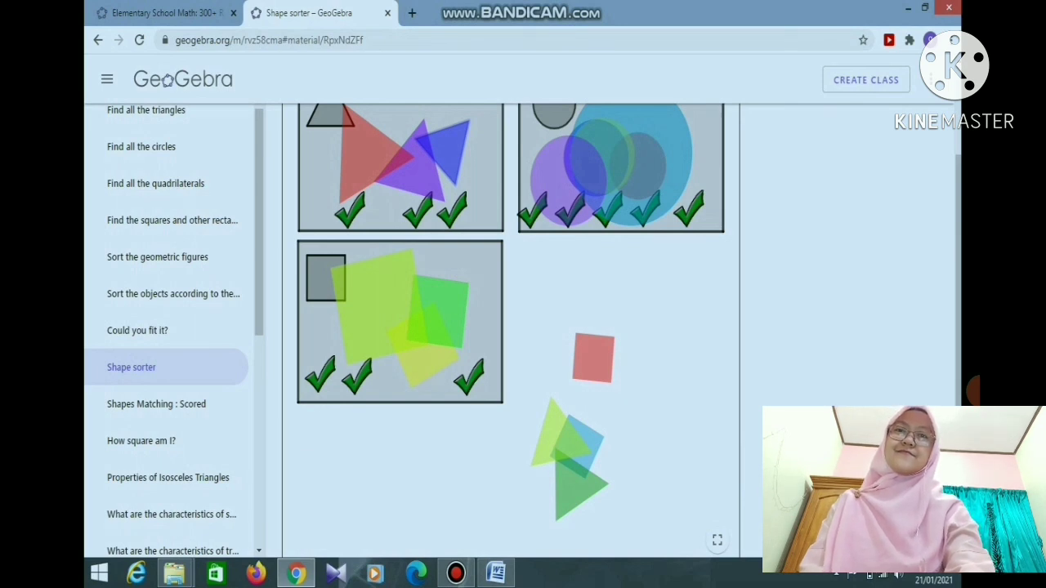
drag(594, 357, 412, 332)
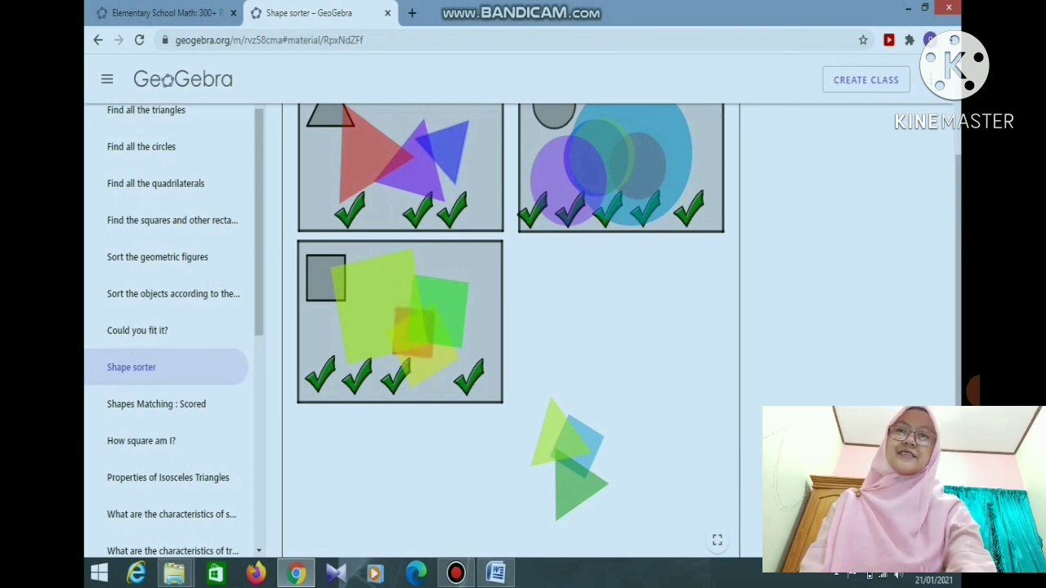
drag(549, 437, 448, 170)
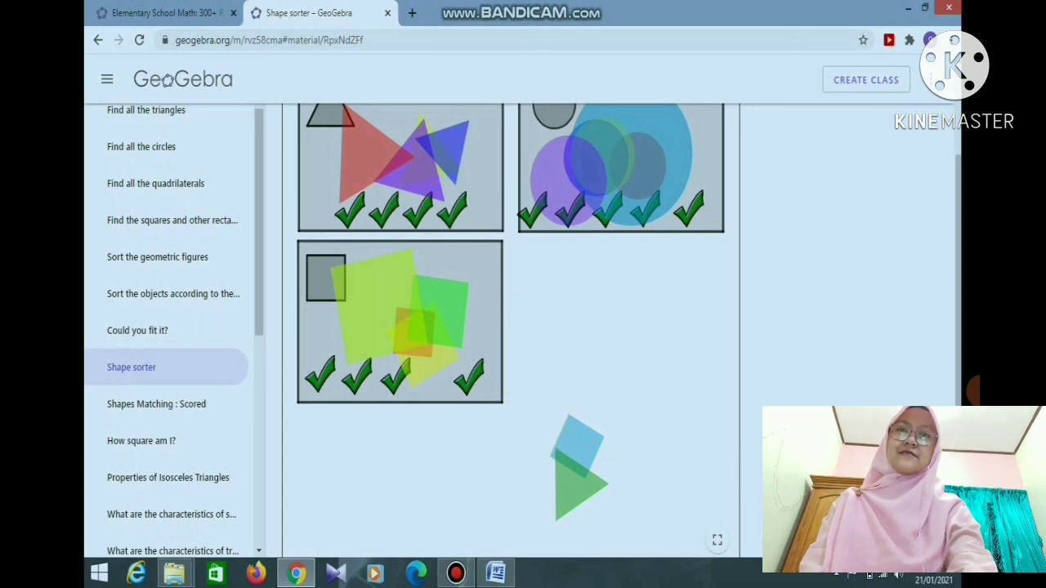
drag(577, 442, 451, 299)
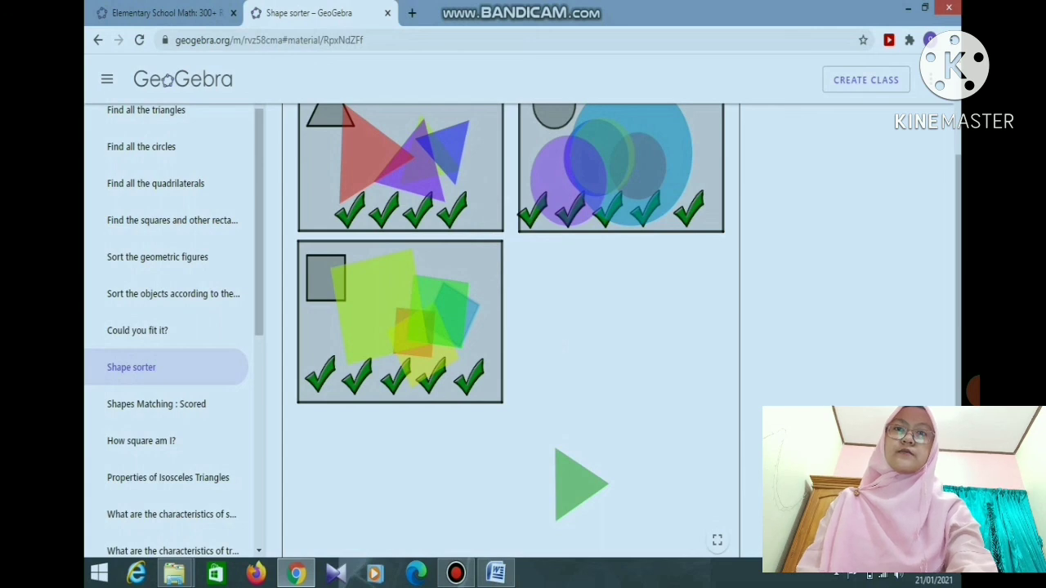
drag(579, 482, 421, 134)
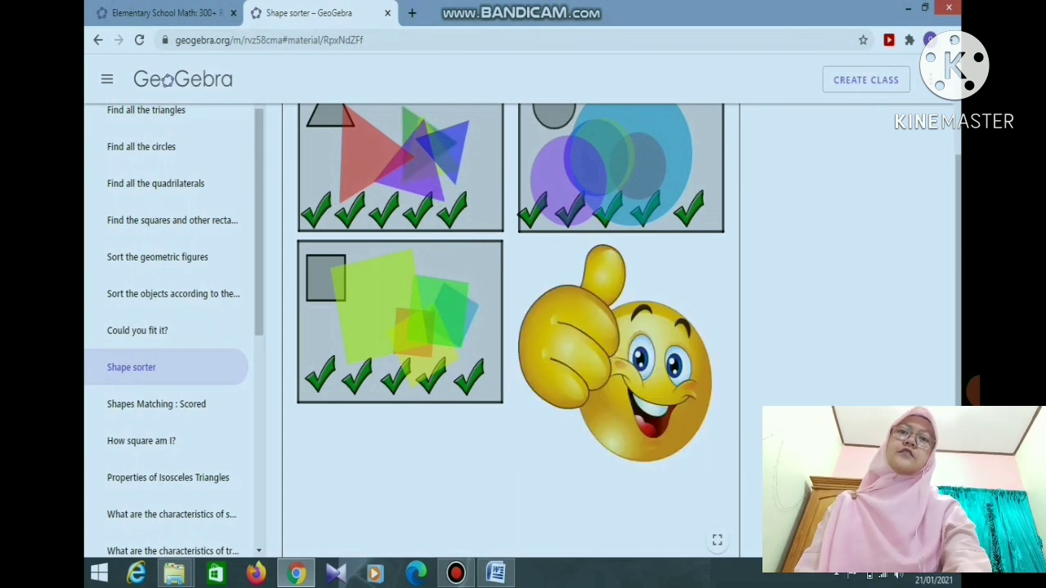